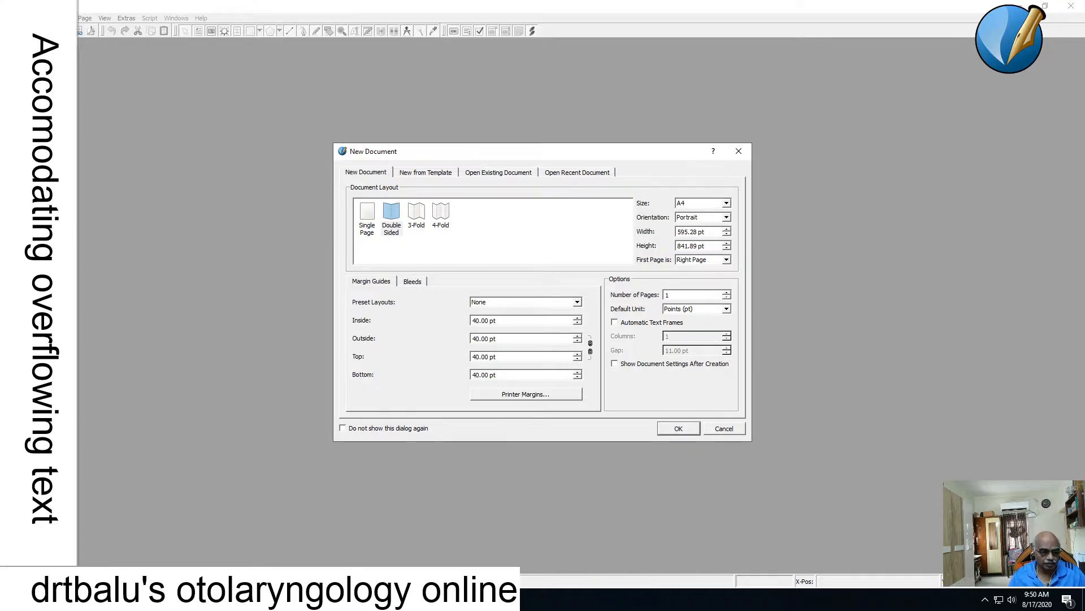
click(182, 599)
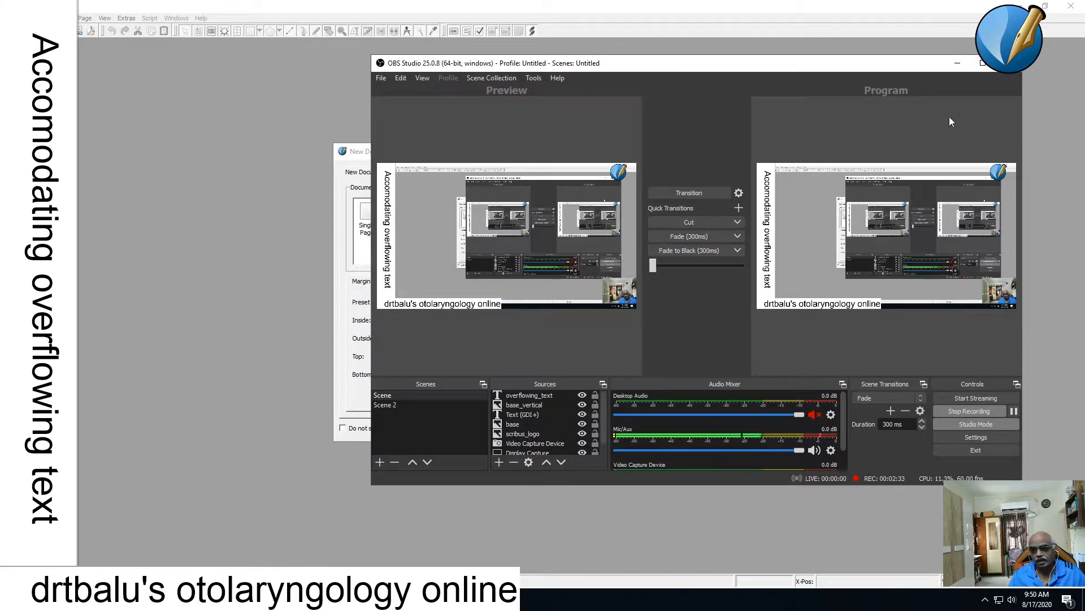
click(960, 63)
click(184, 599)
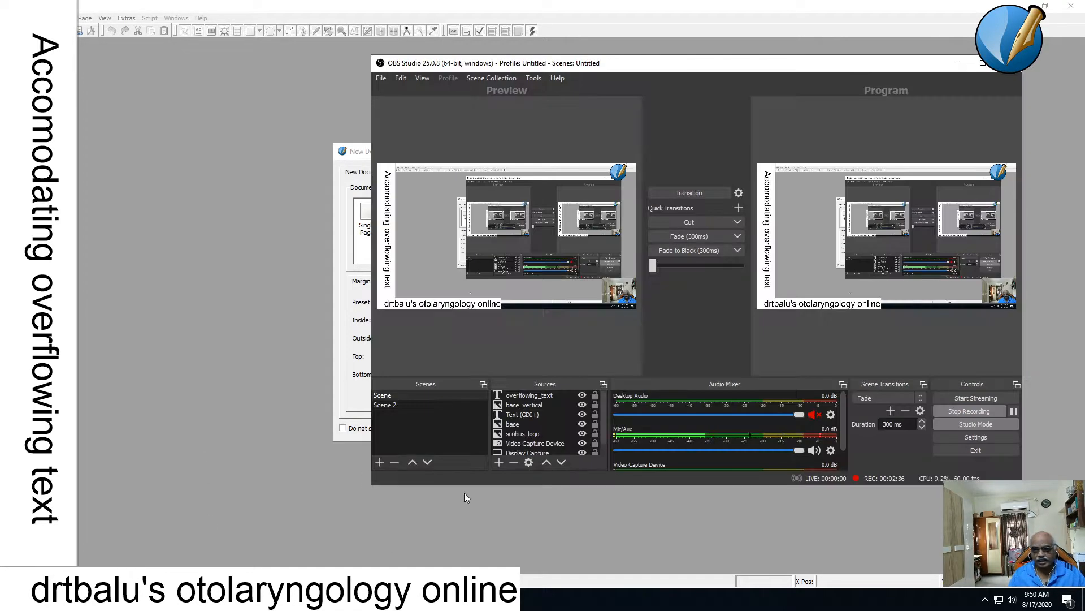
click(959, 64)
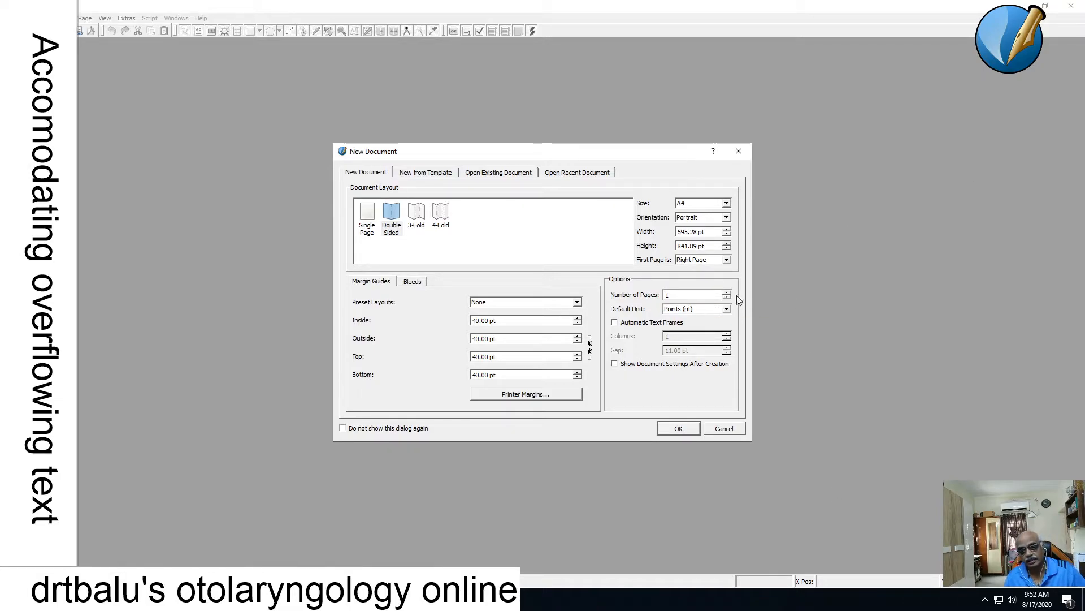
- Create a one-page, double-sided A4 portrait document and draw a text frame slightly inside its page margins
click(679, 428)
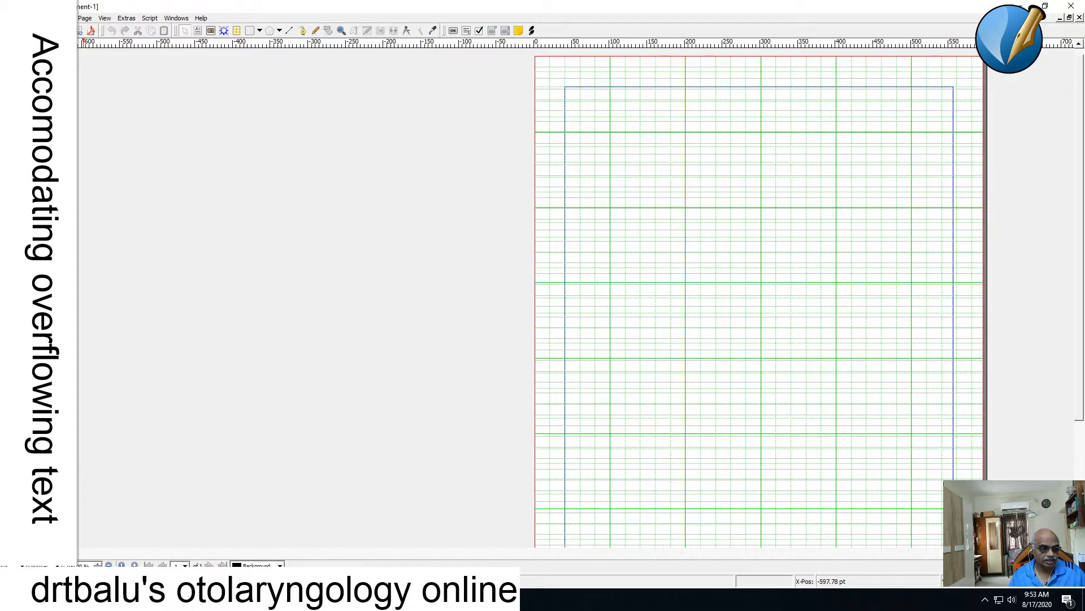
click(109, 565)
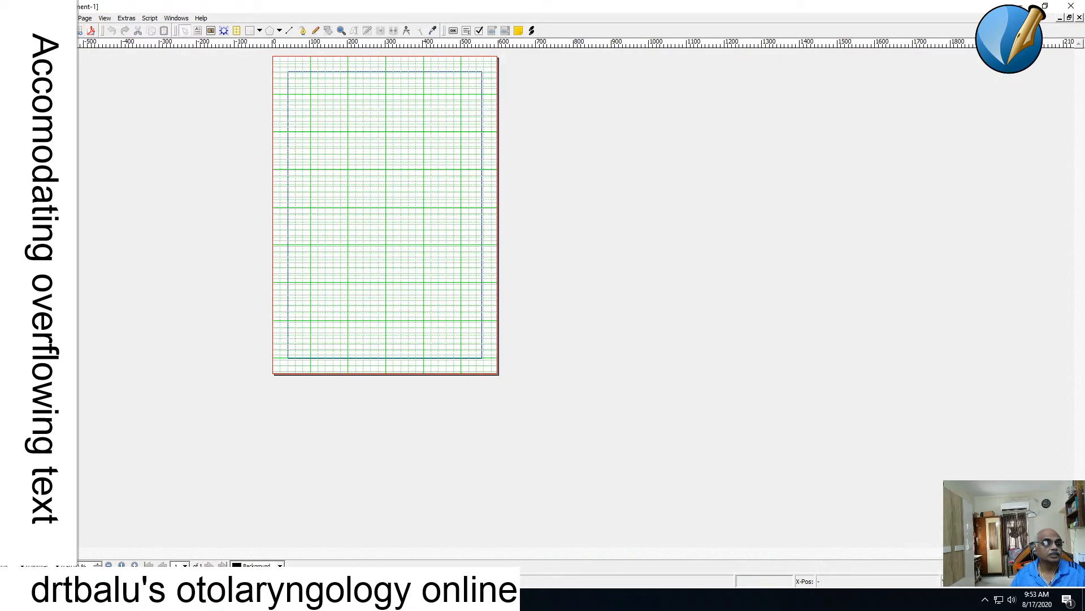
click(63, 18)
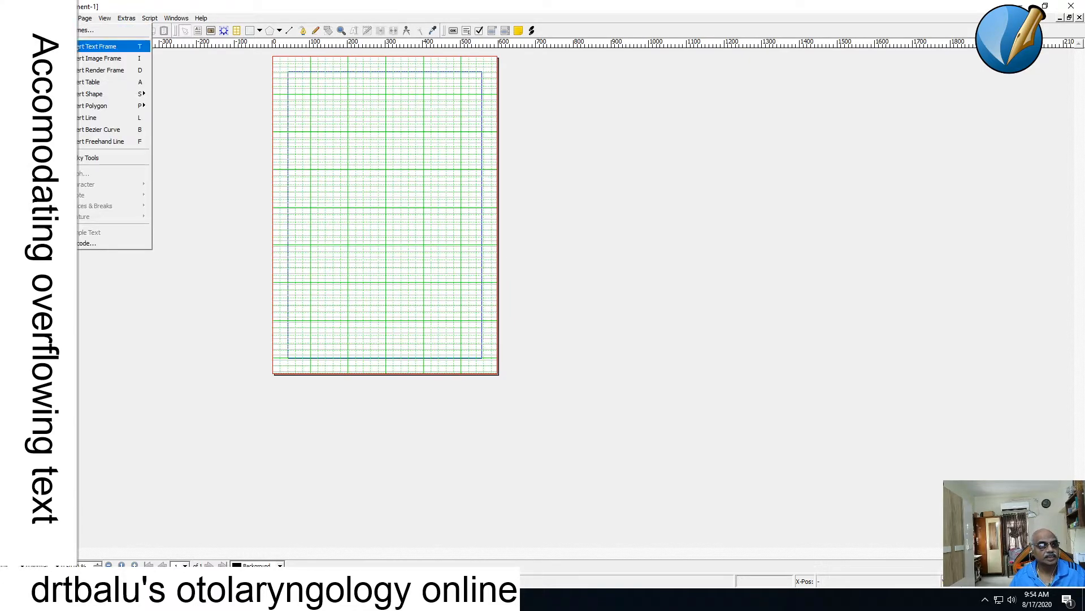
click(63, 46)
drag(294, 82, 472, 351)
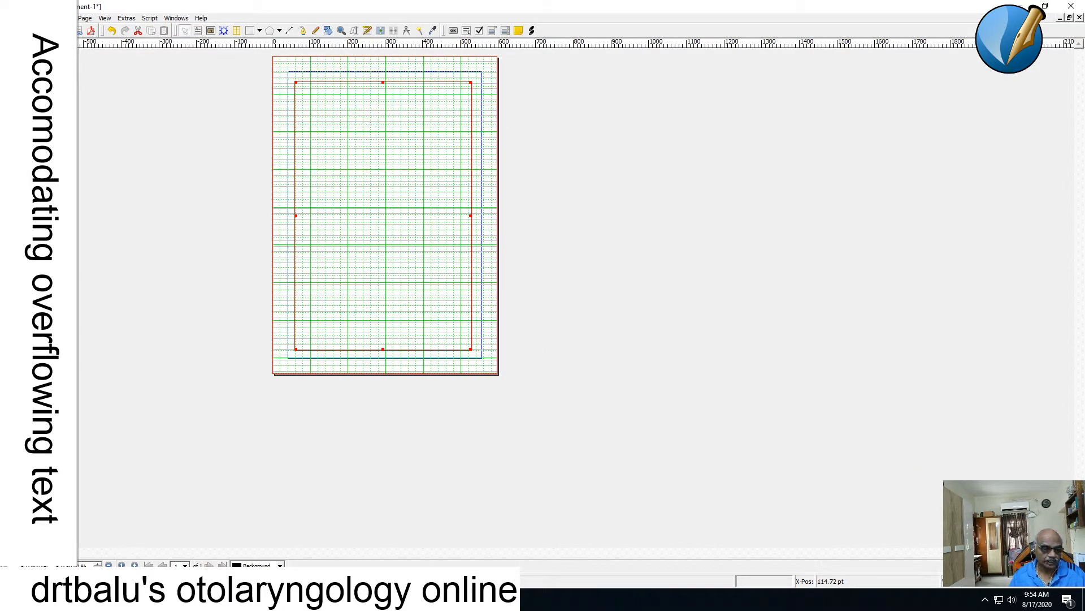
- Import the text of sample.txt from the Desktop into the text frame
click(134, 565)
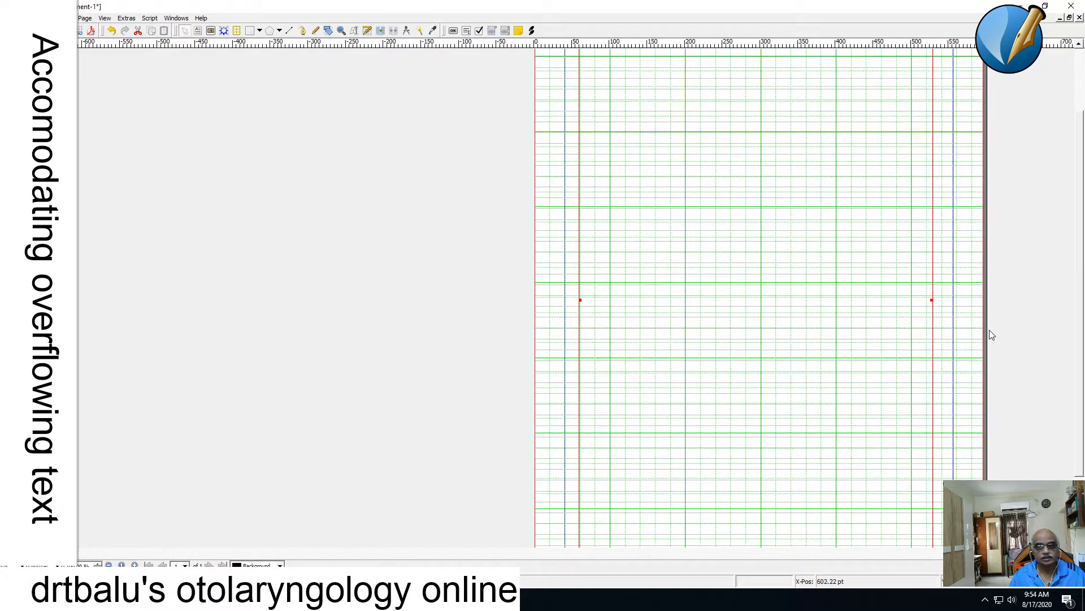
right_click(743, 255)
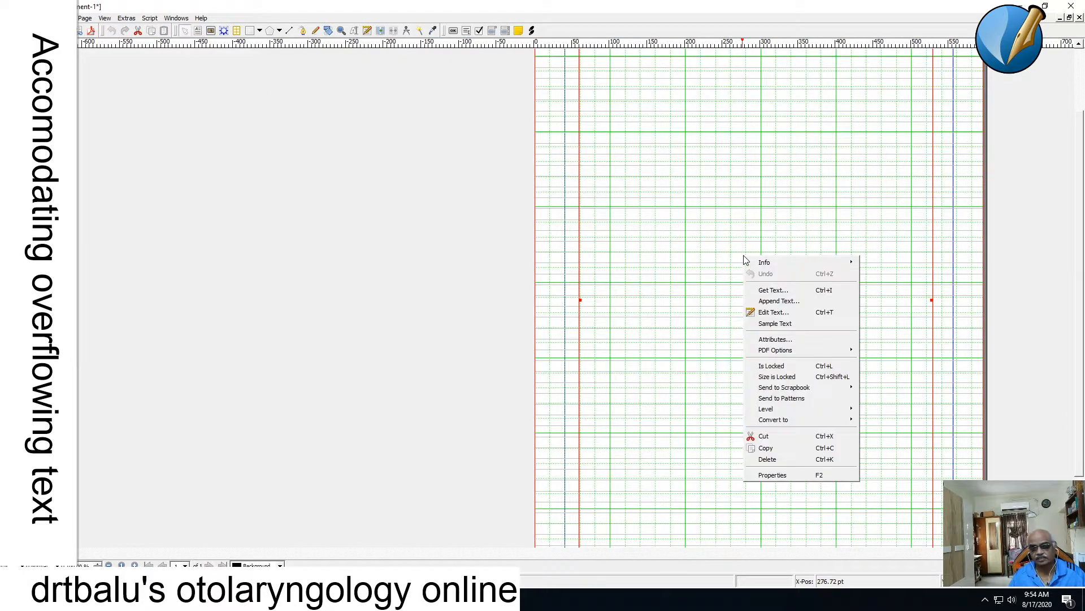
click(765, 292)
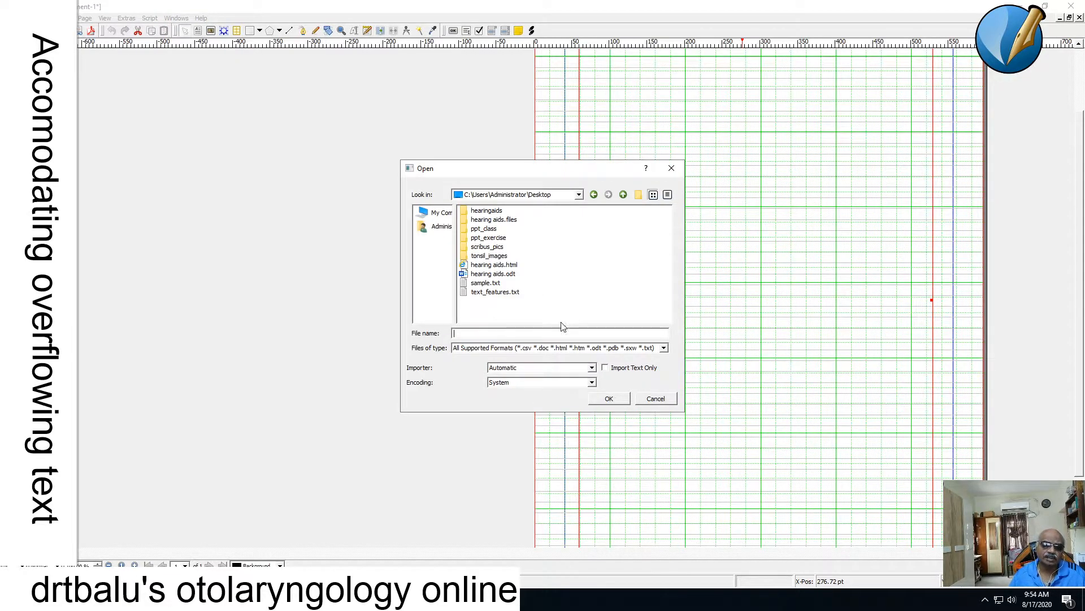
click(479, 284)
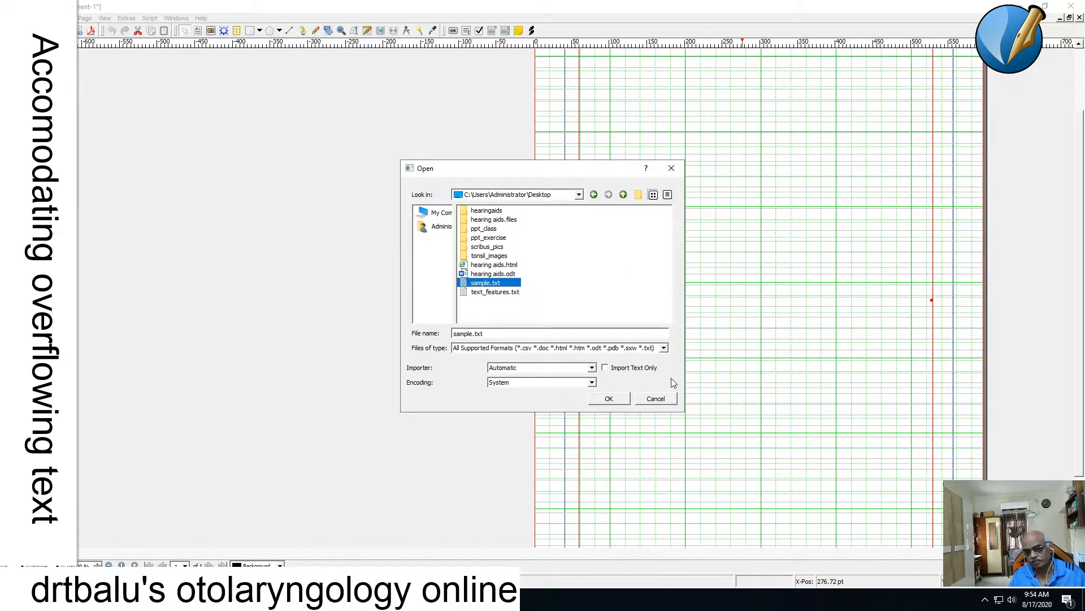
click(609, 399)
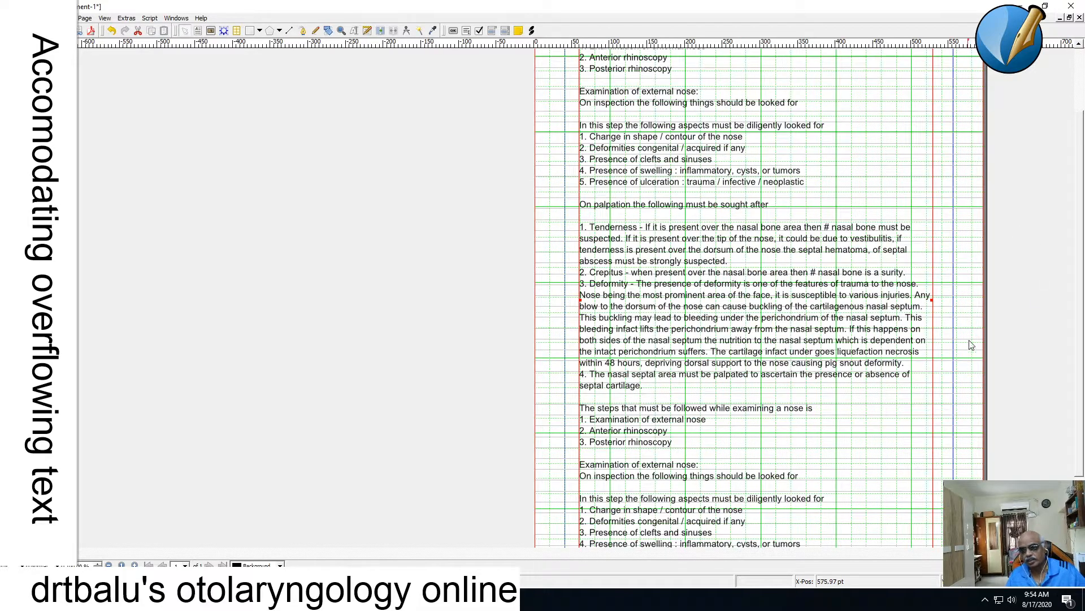
- Enlarge the overflowing text frame on all four sides so that it nearly fills the area within the page margins
drag(1081, 323, 1081, 399)
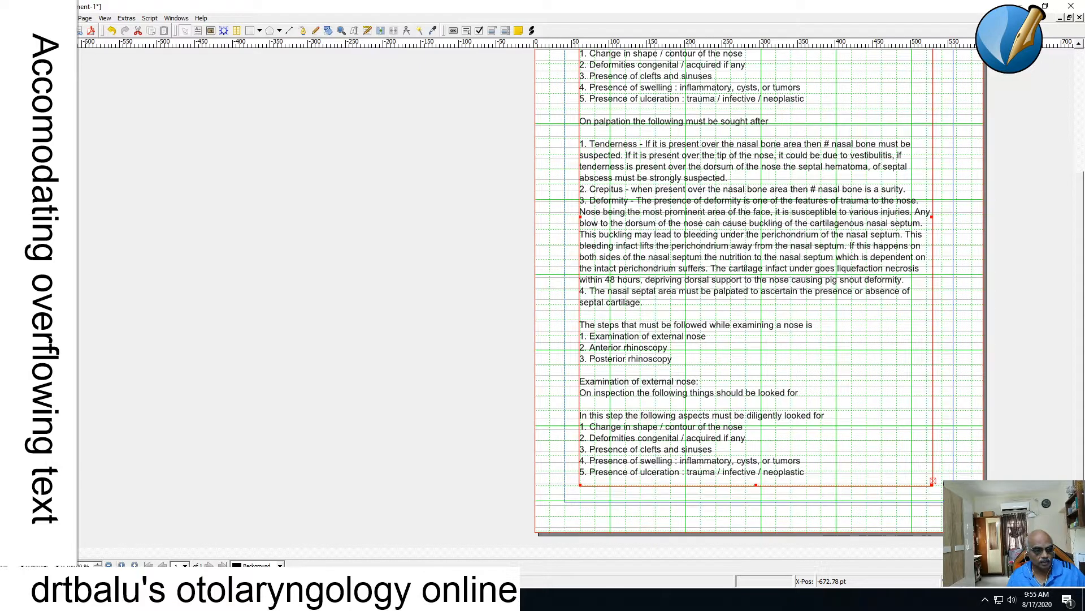
click(109, 565)
drag(383, 350, 383, 355)
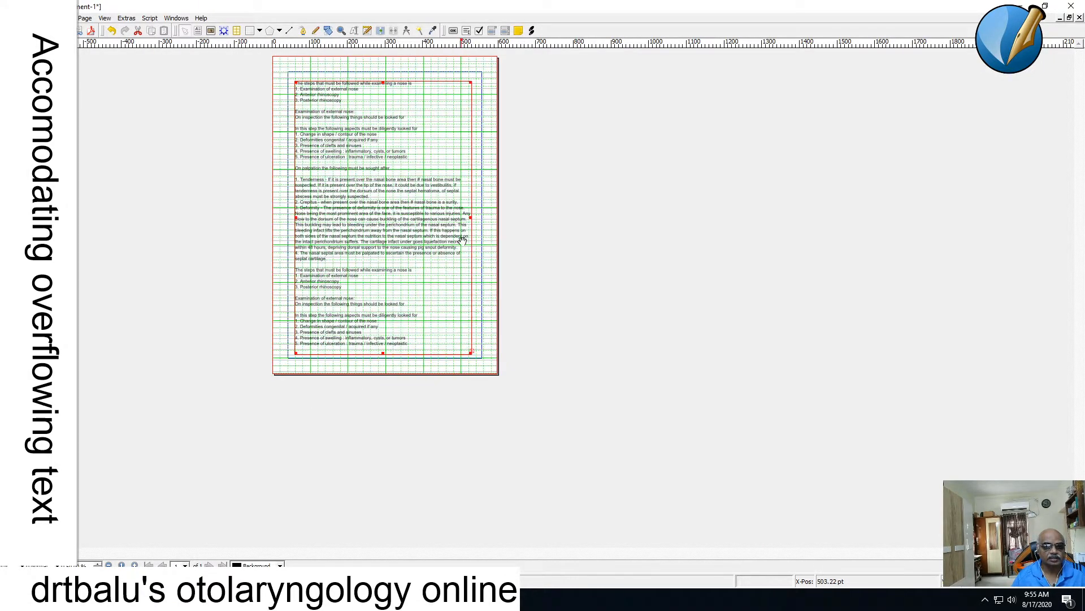
drag(470, 219, 478, 225)
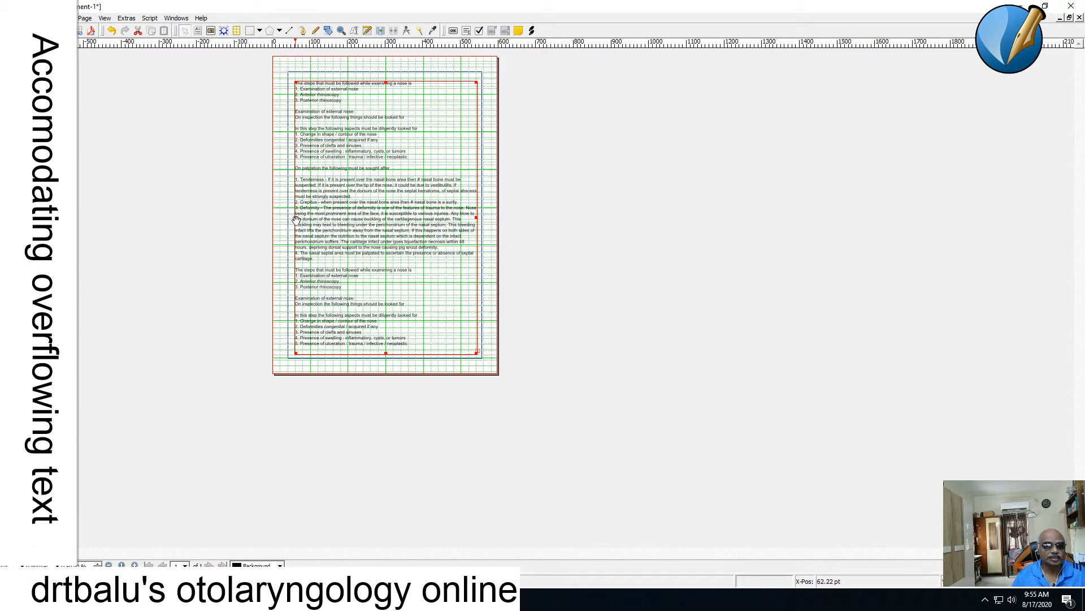
drag(296, 219, 289, 219)
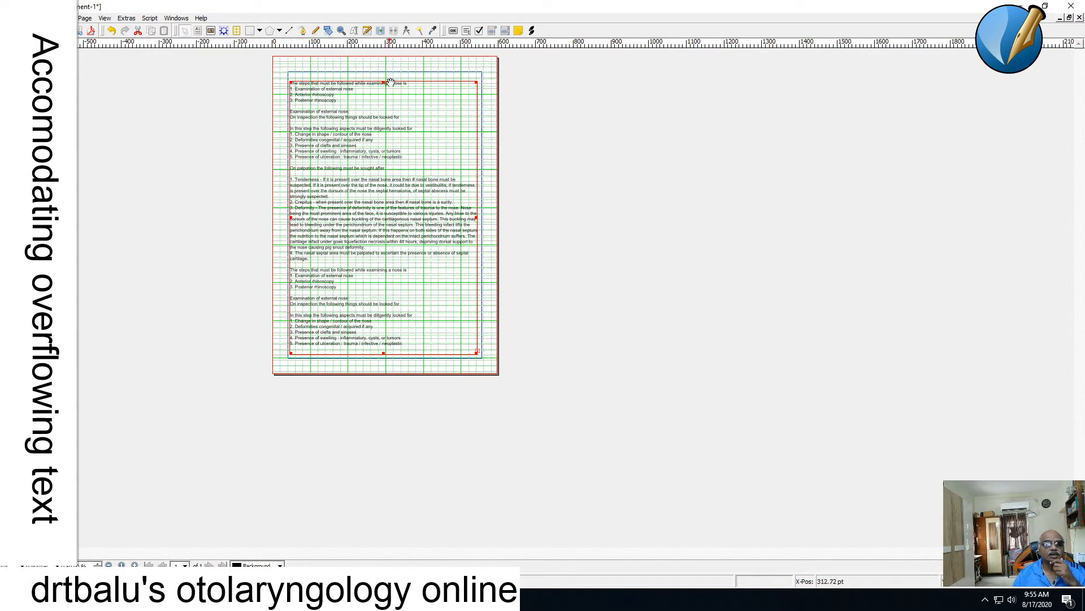
drag(384, 83, 384, 75)
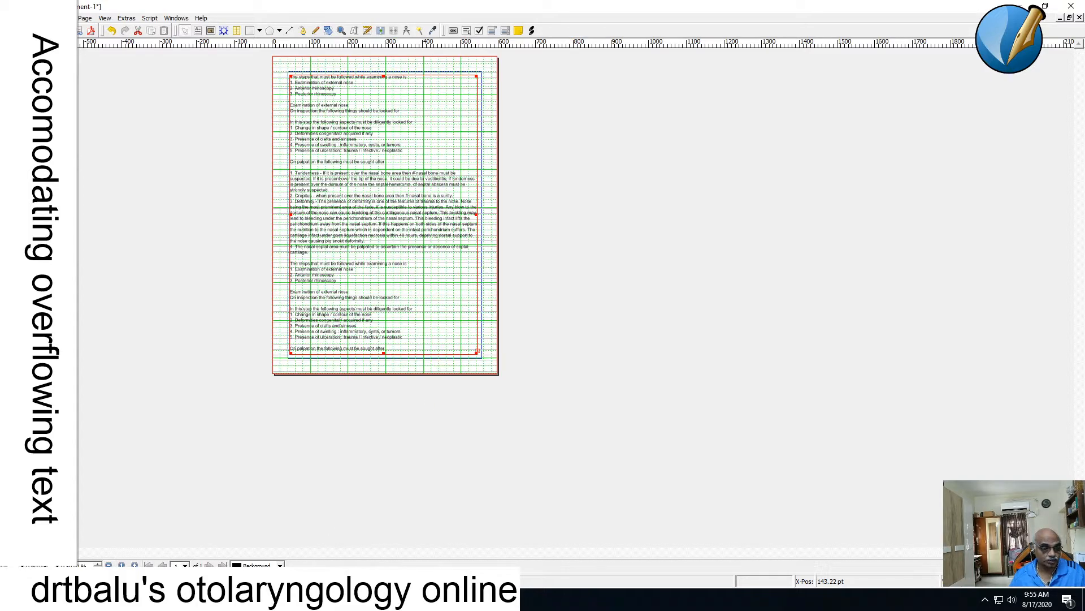
click(123, 564)
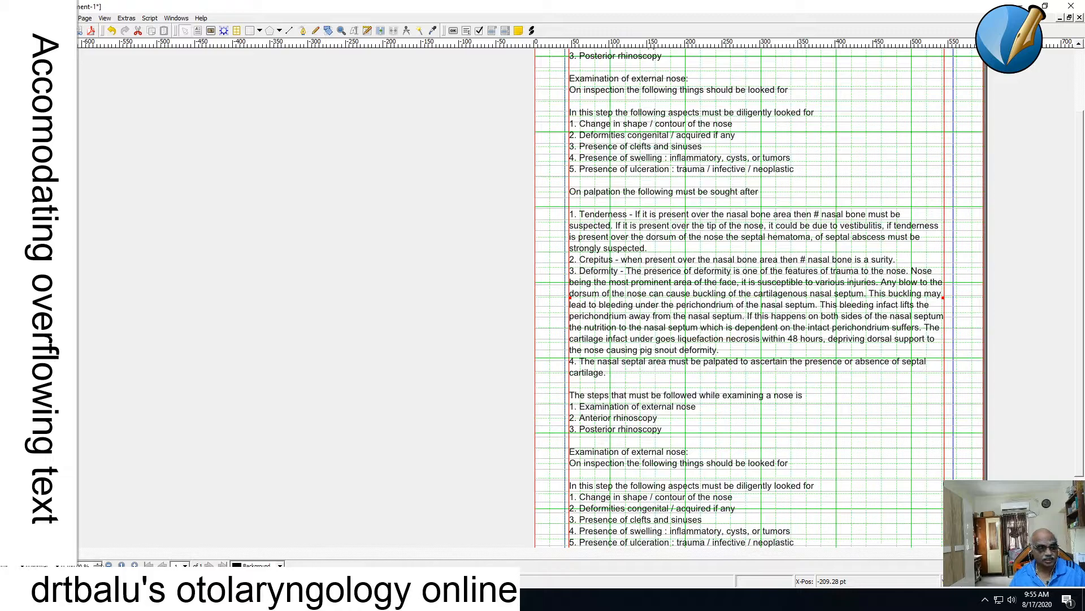
click(109, 565)
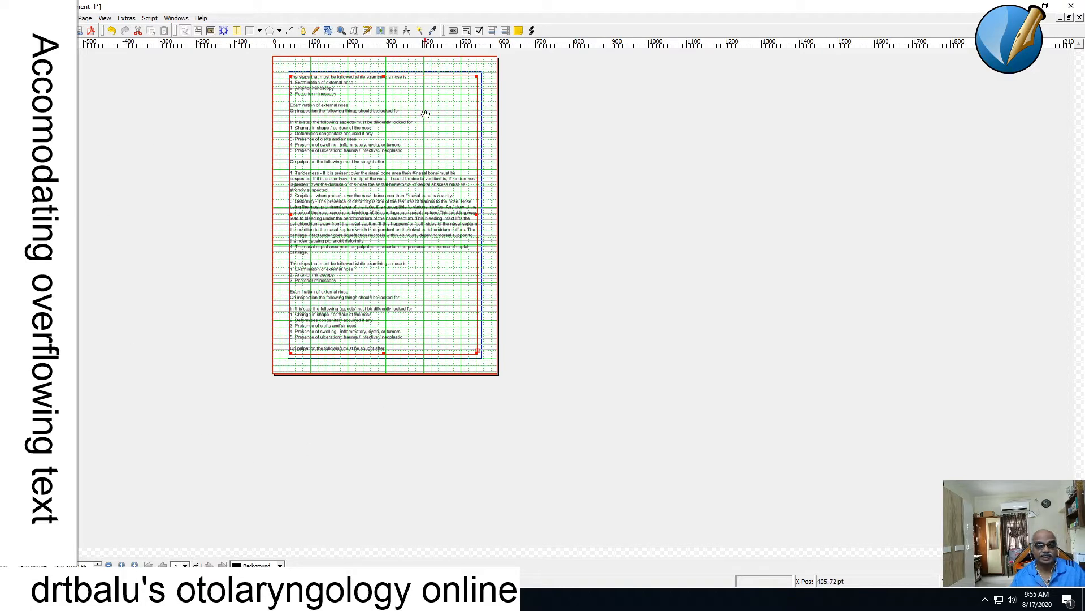
drag(476, 215, 481, 215)
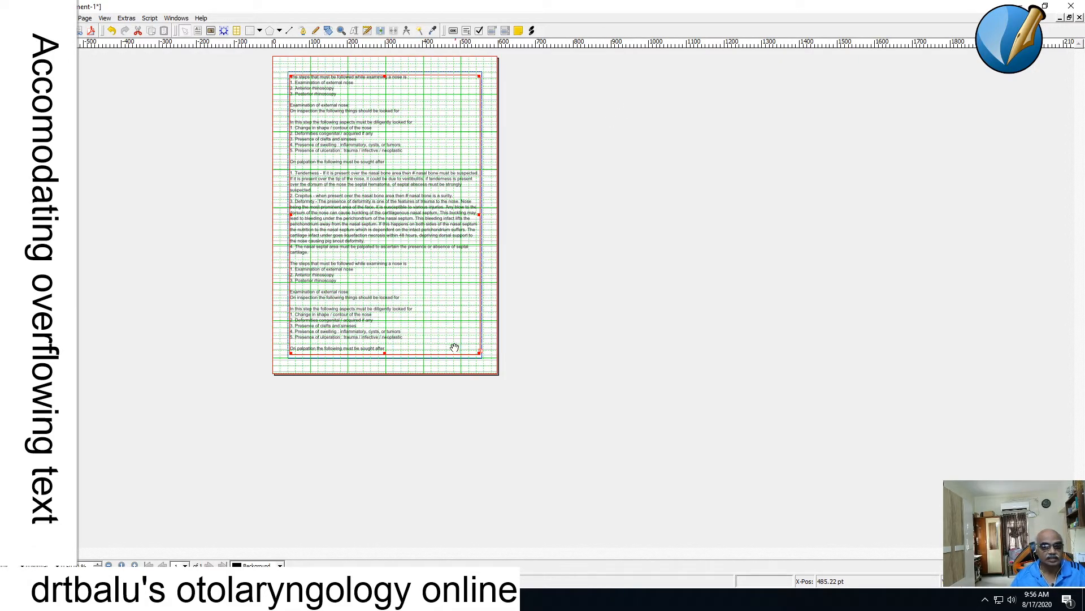
click(495, 346)
double_click(357, 349)
drag(389, 348, 287, 77)
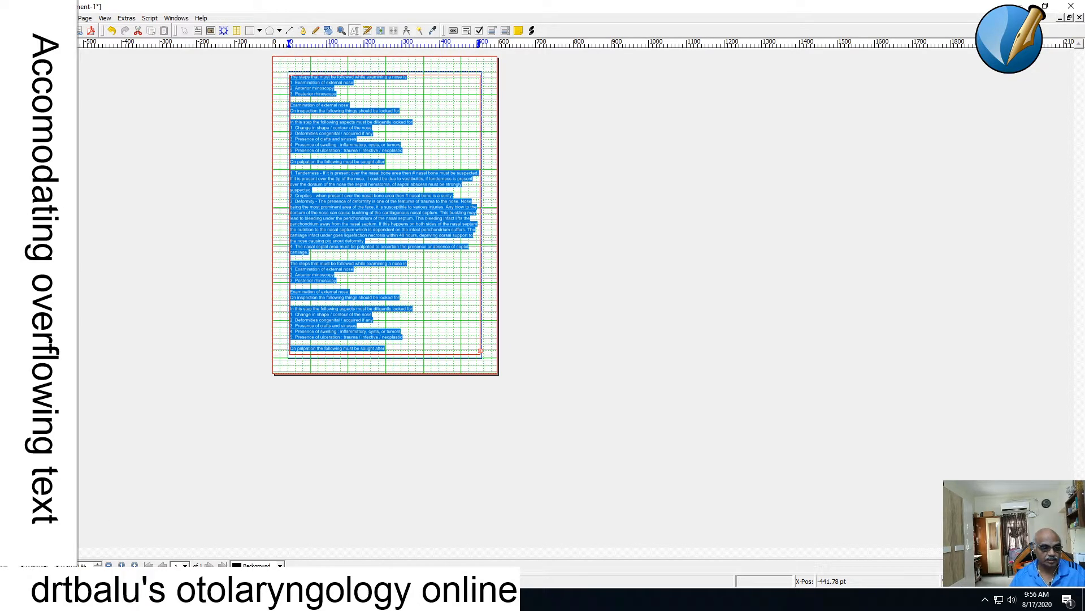
click(135, 565)
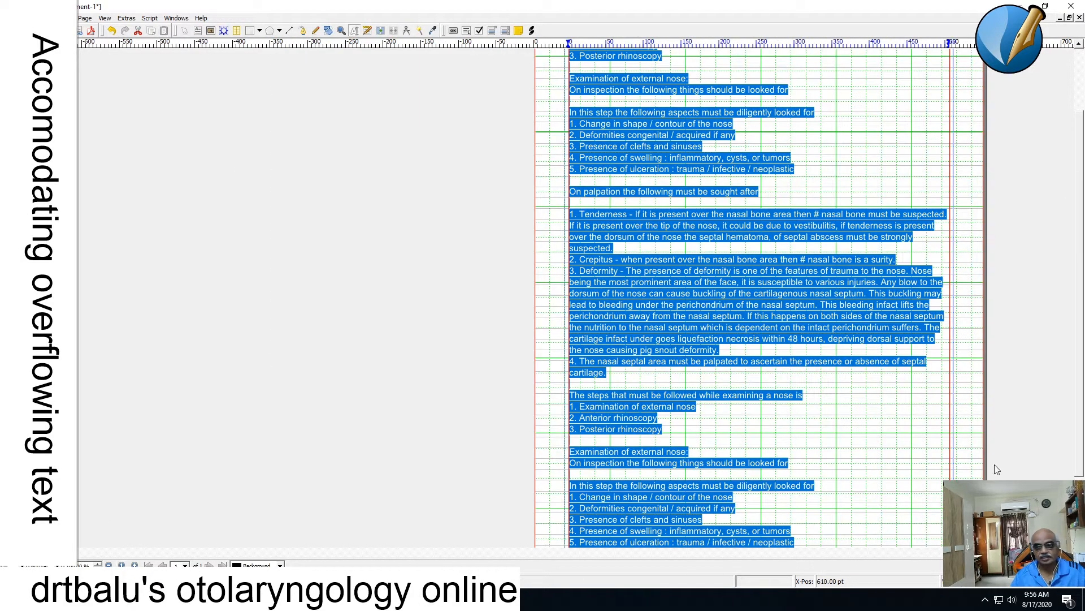
right_click(839, 337)
click(750, 282)
click(750, 283)
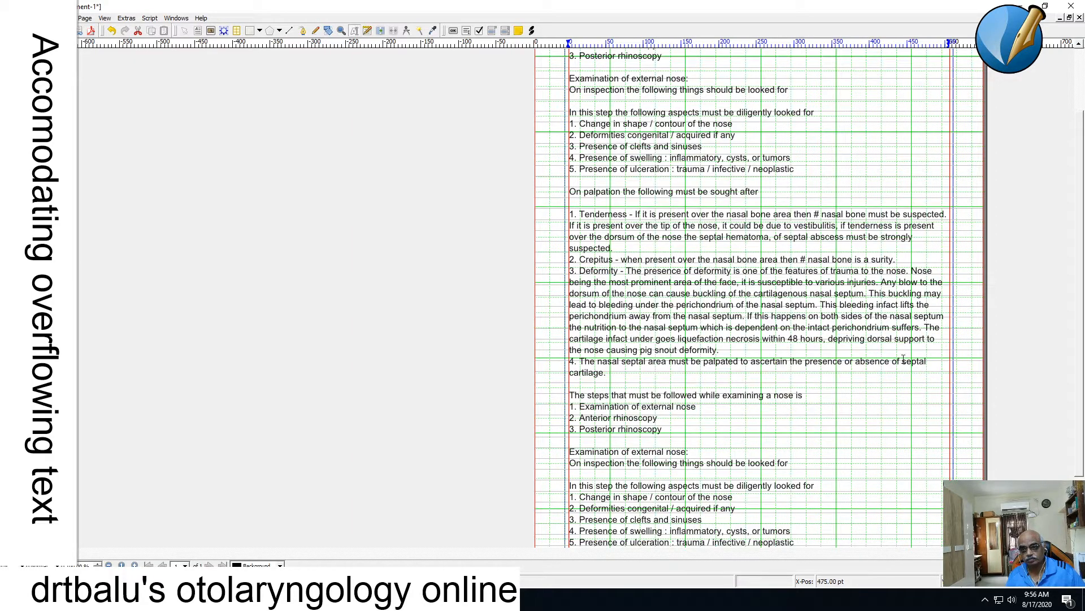
scroll(1065, 444, up, 2)
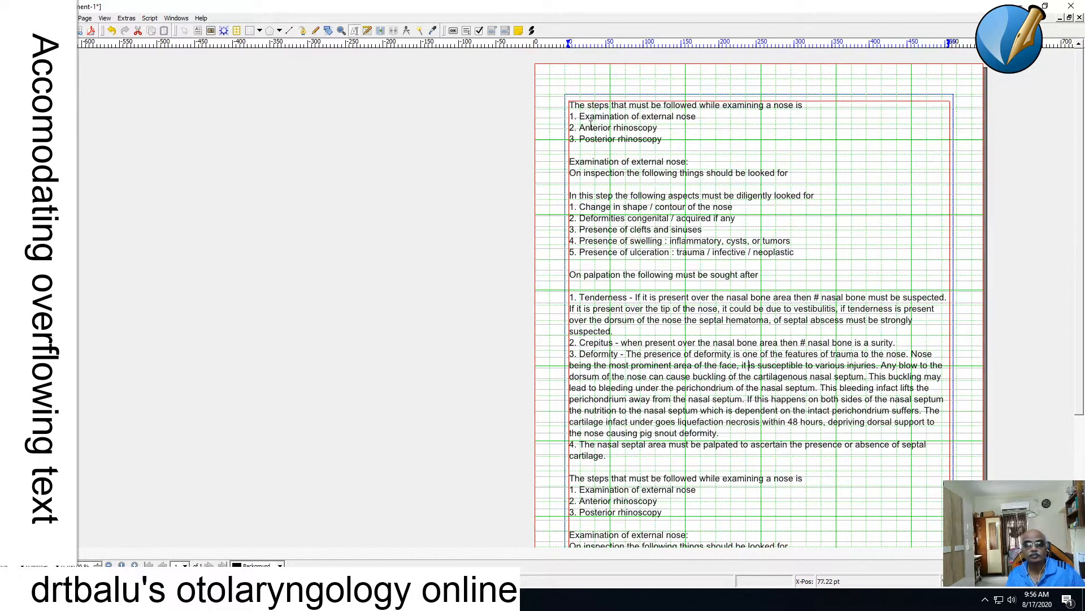
drag(569, 106, 808, 551)
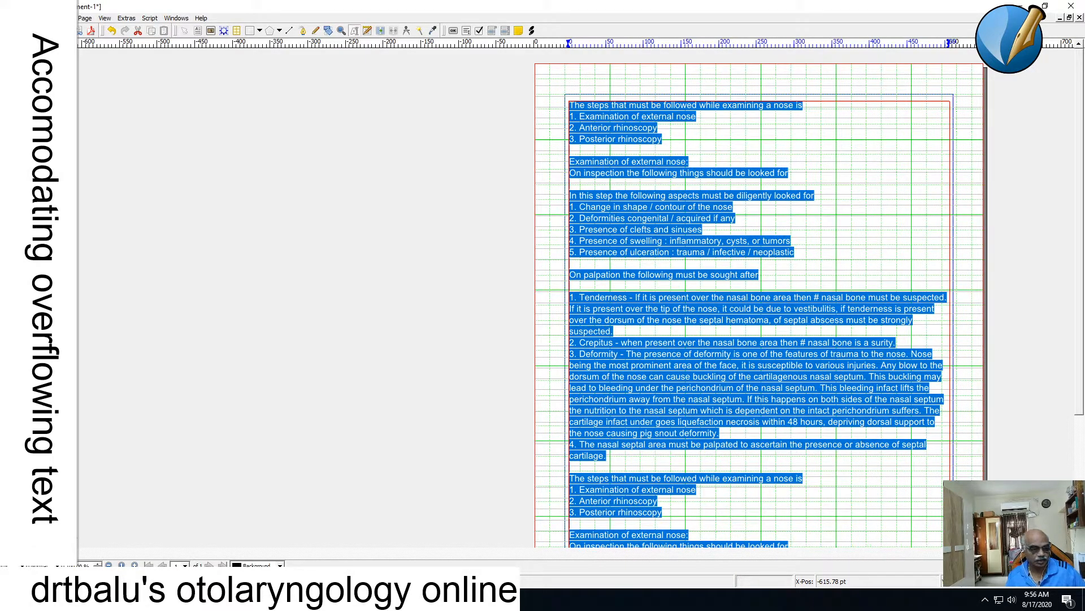
click(109, 565)
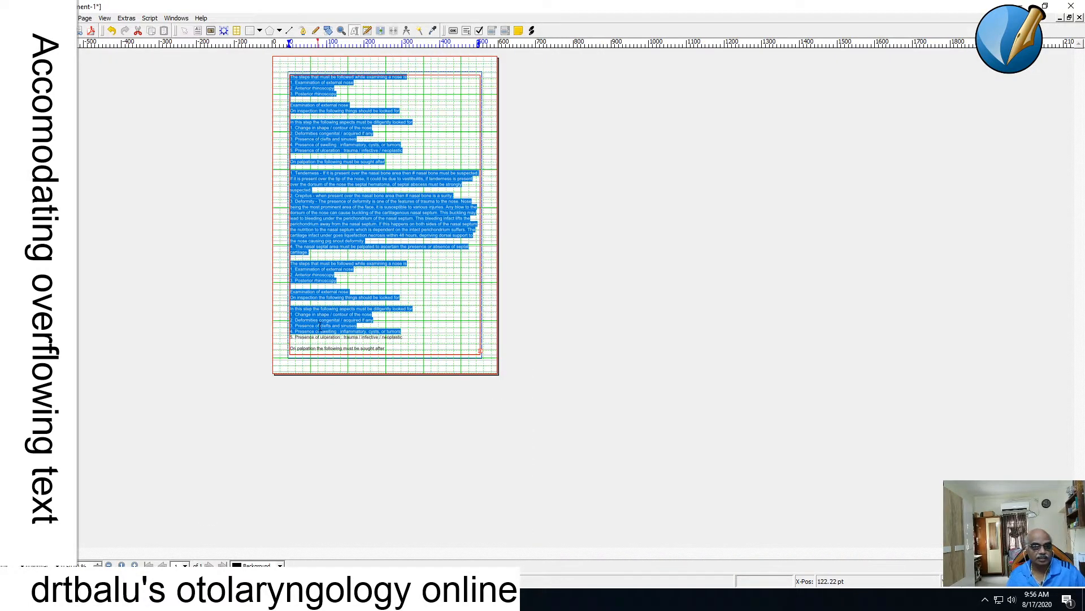
click(402, 354)
- Select all the visible text in the frame and reduce its font size to 10 pt in the text properties
drag(393, 347, 286, 77)
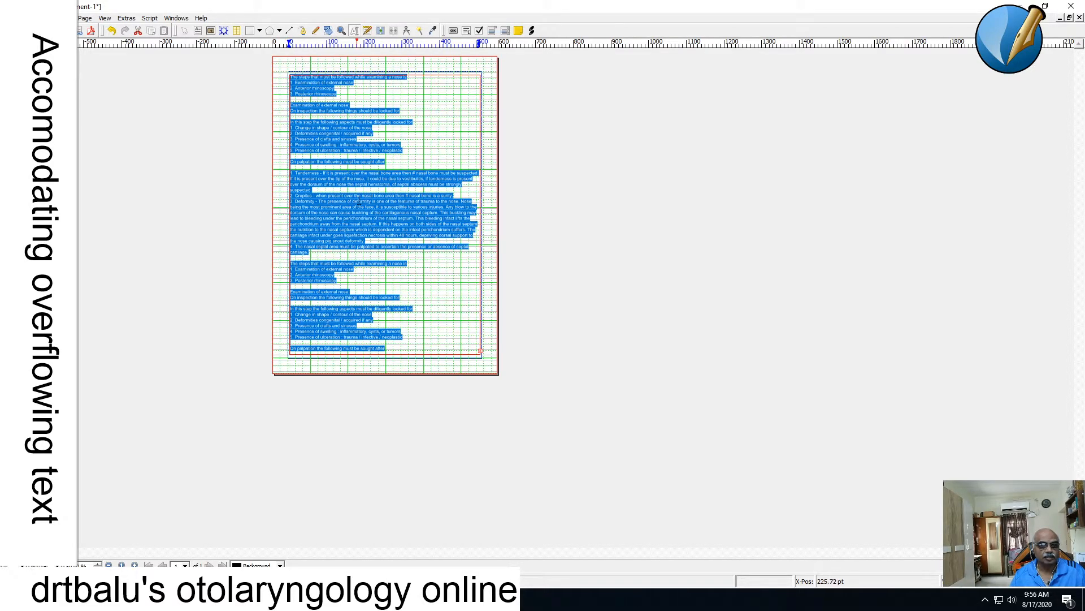
right_click(349, 223)
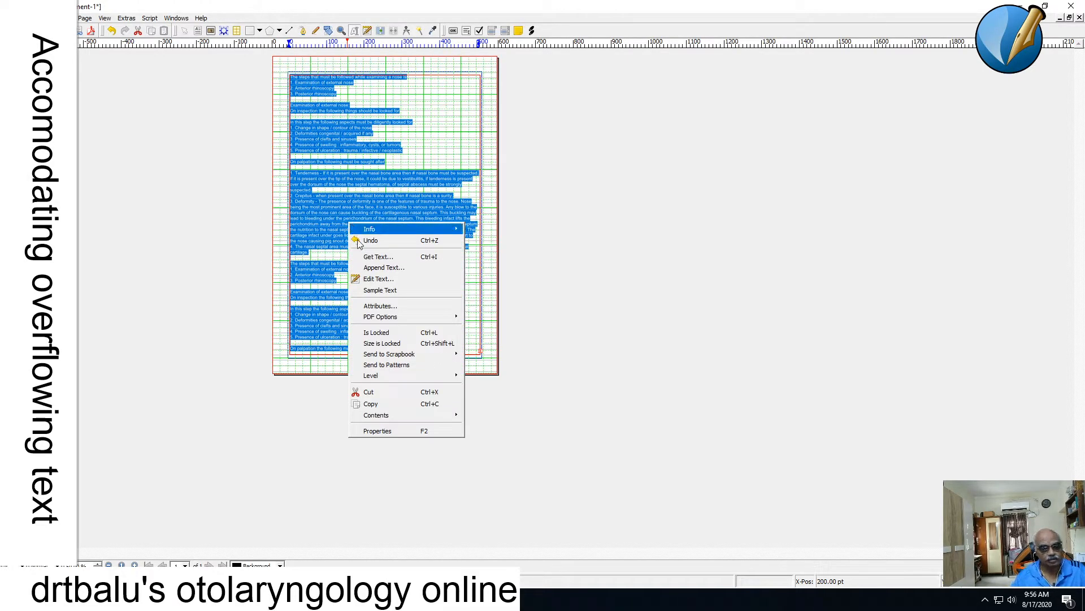
click(377, 431)
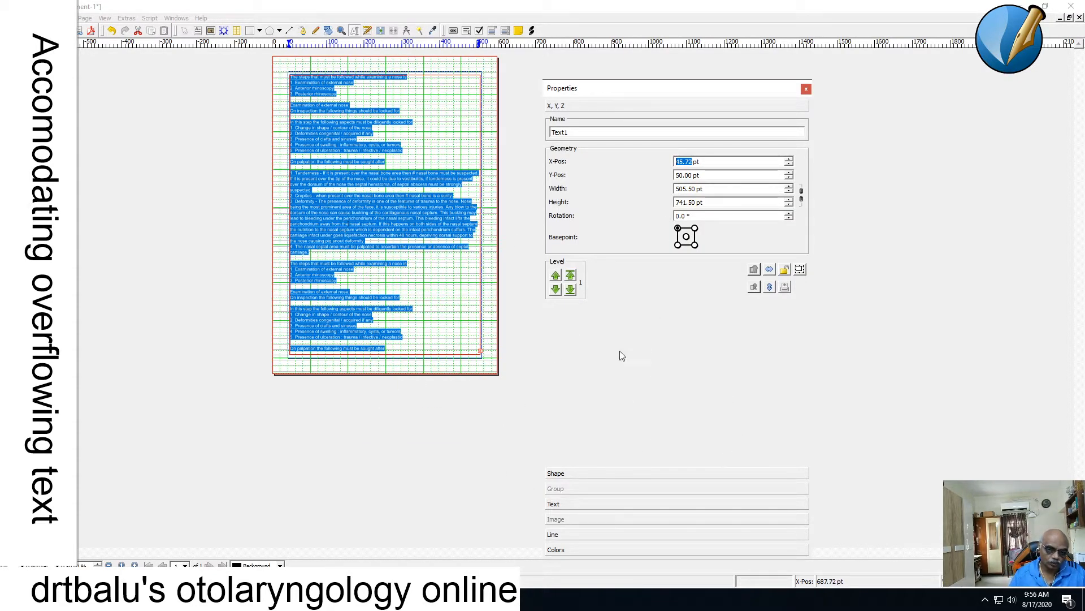
click(560, 504)
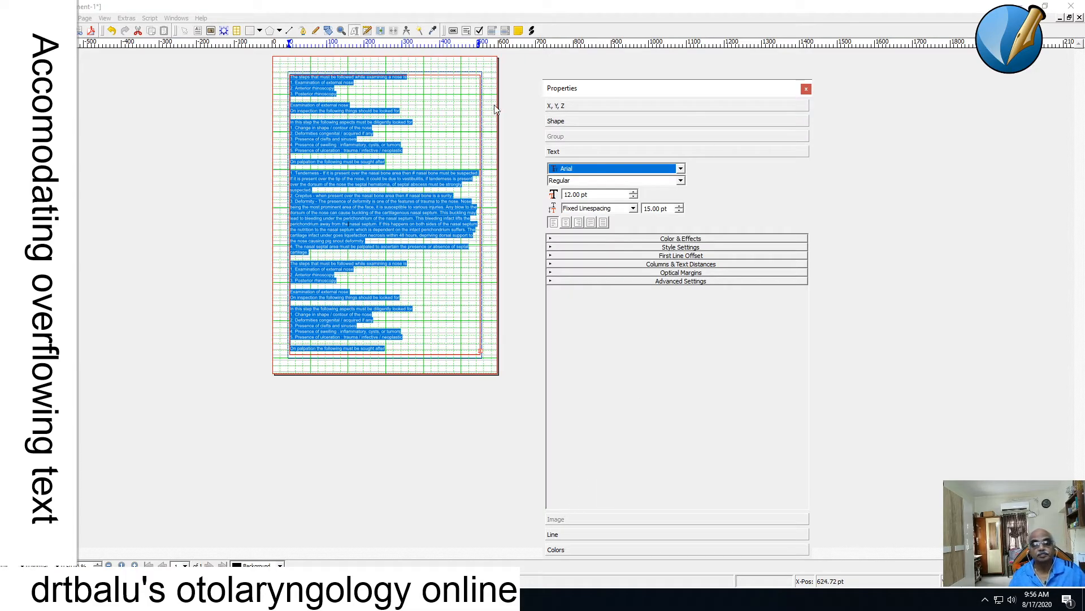
click(633, 197)
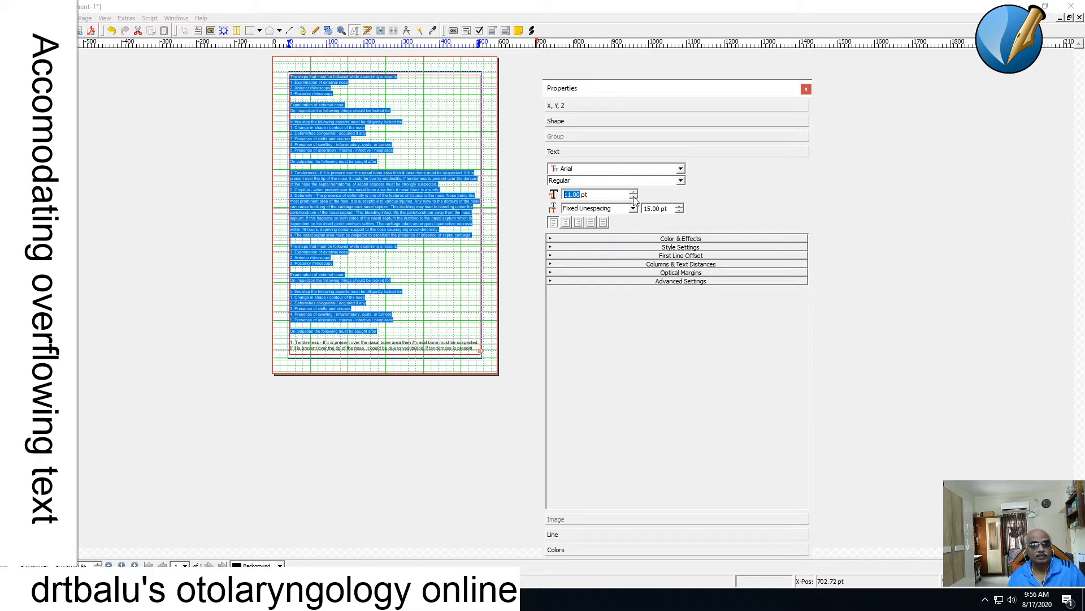
click(633, 198)
drag(476, 350, 283, 342)
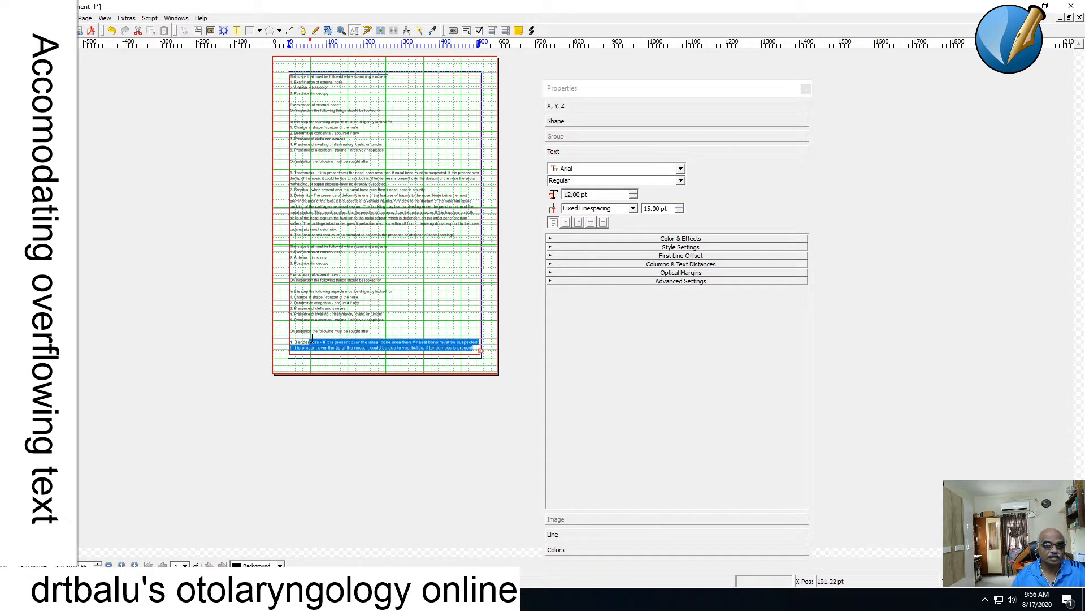
click(465, 351)
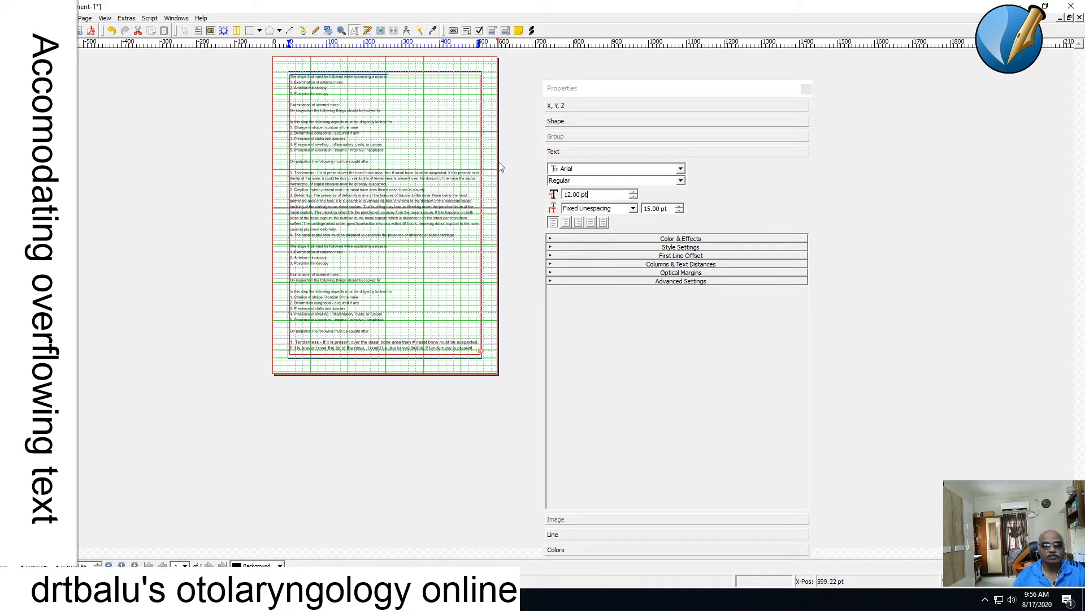
drag(474, 348, 290, 77)
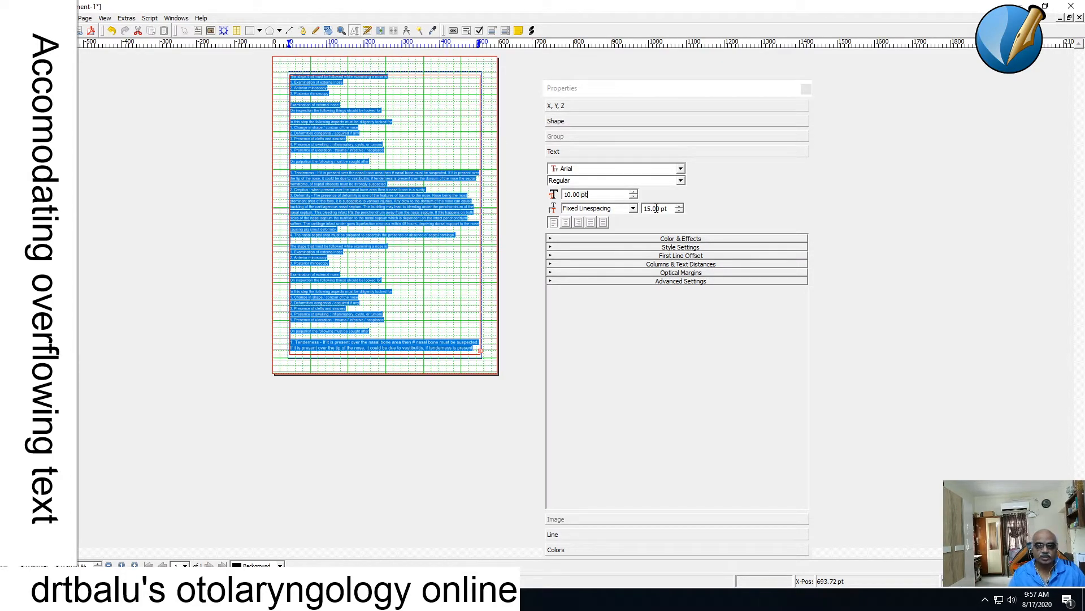
click(715, 324)
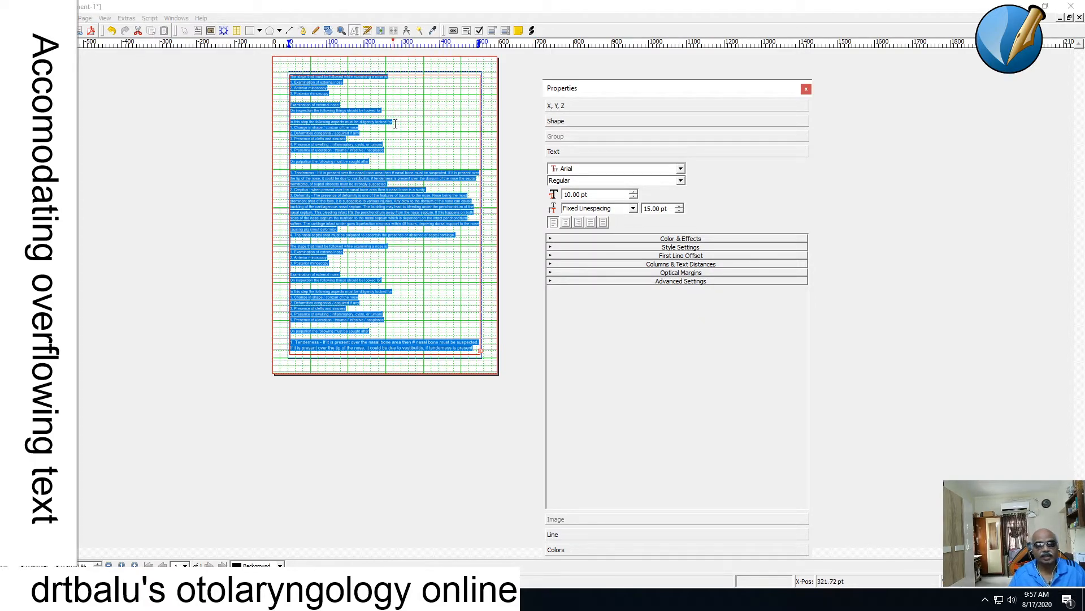
- Set the number of columns of the text frame to 2
click(425, 111)
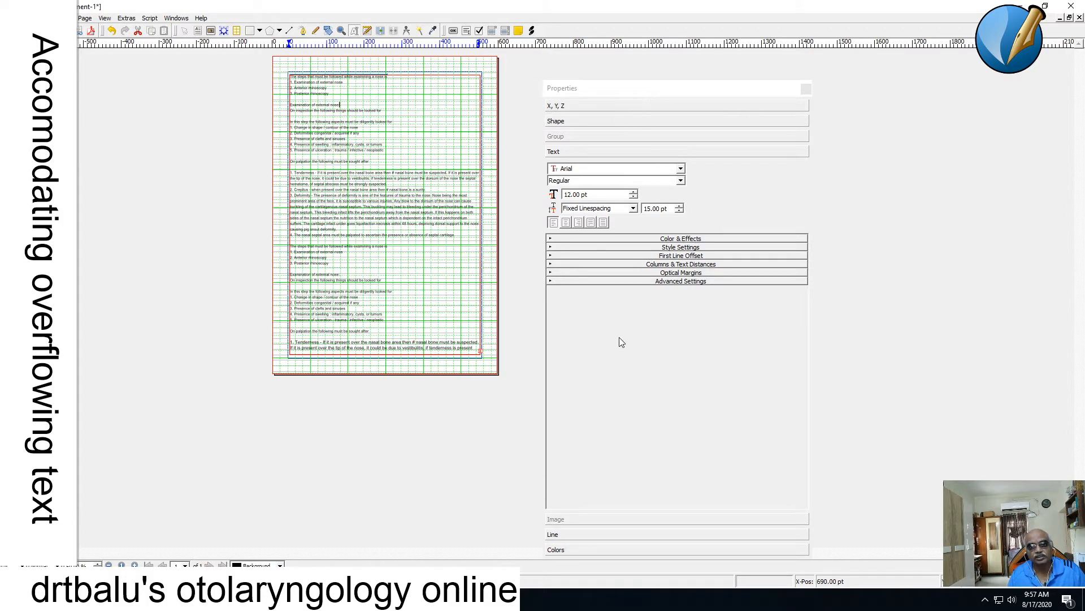
click(668, 265)
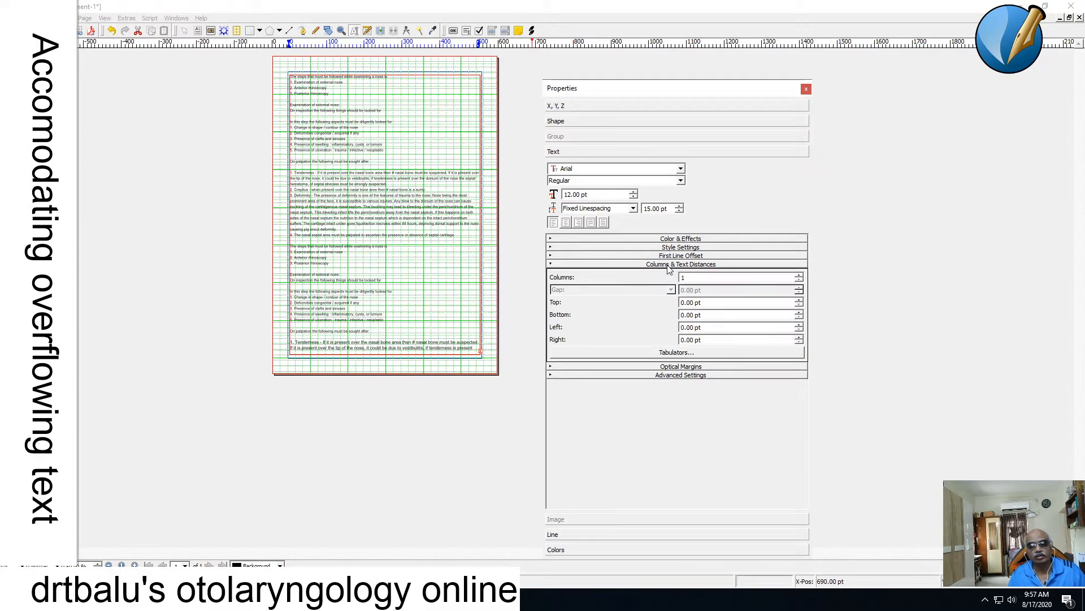
click(799, 276)
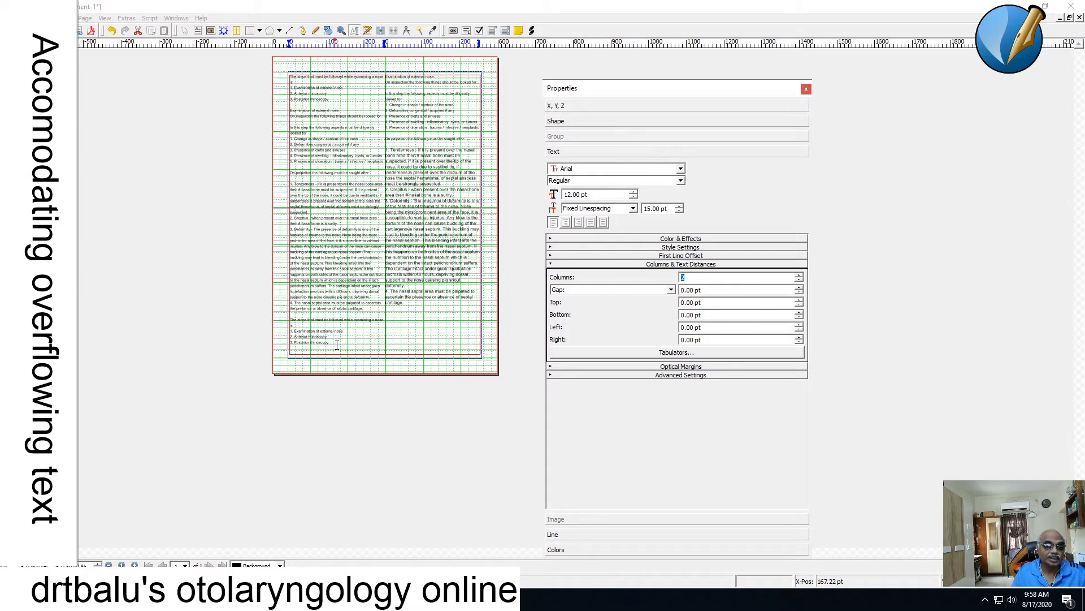
- Select all the text in both columns, set its font size to 12 pt and close the frame's properties
drag(336, 345, 290, 76)
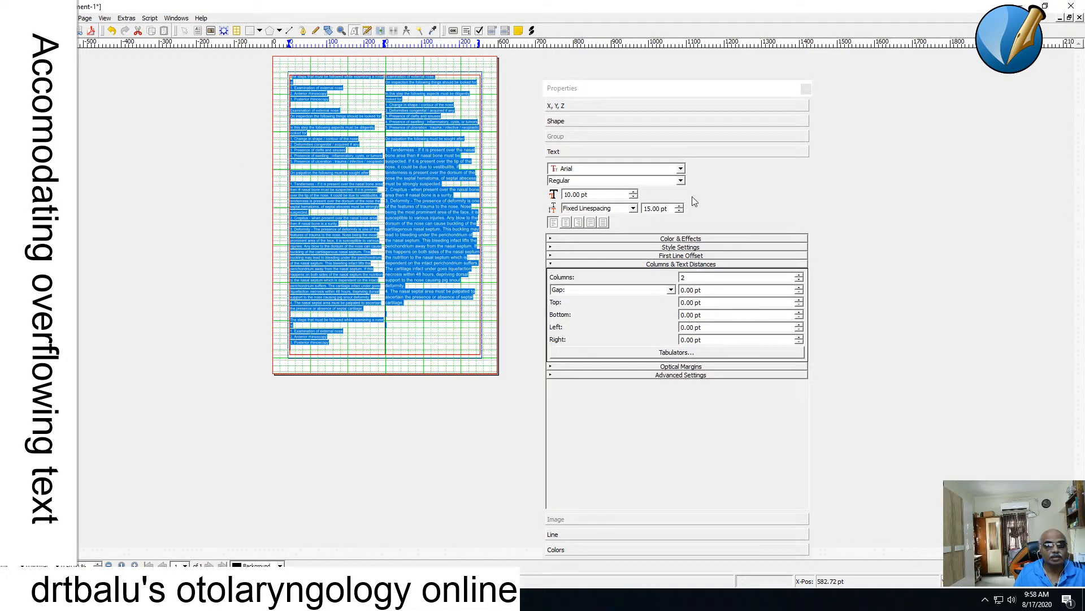
click(634, 193)
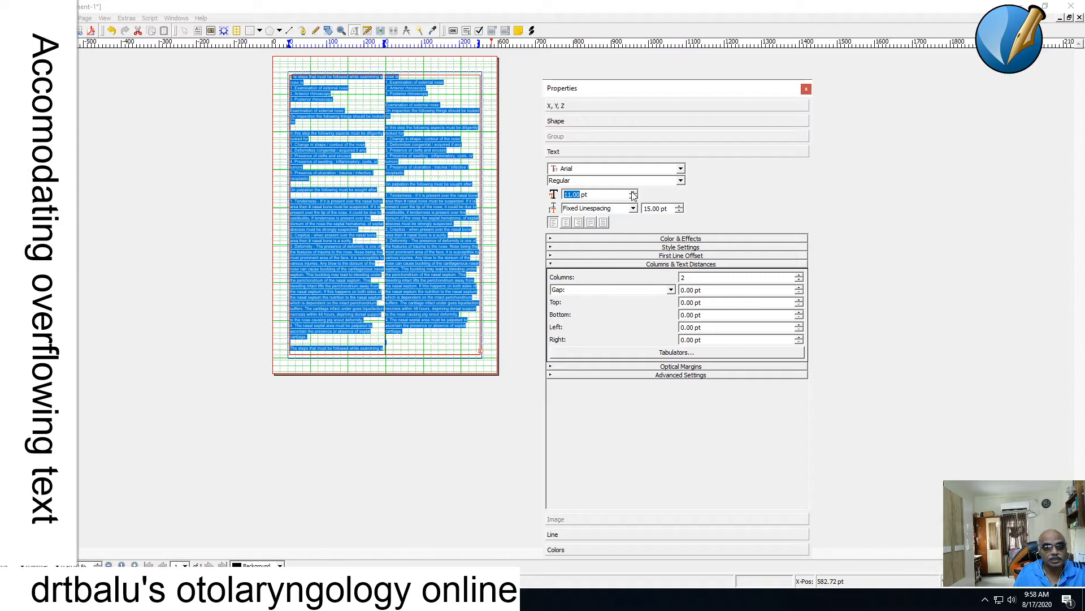
click(634, 192)
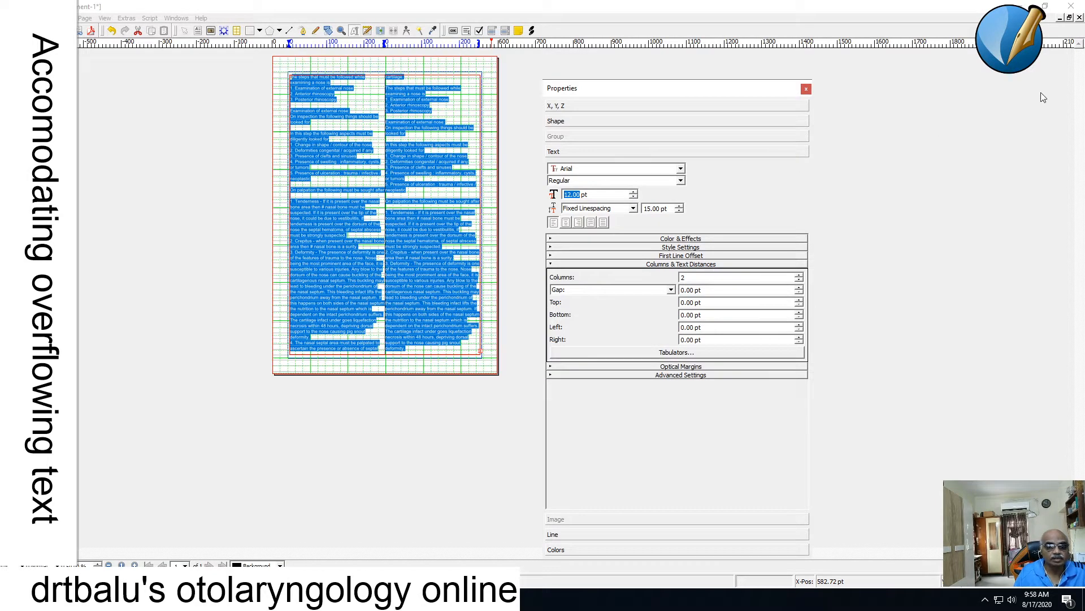
click(505, 347)
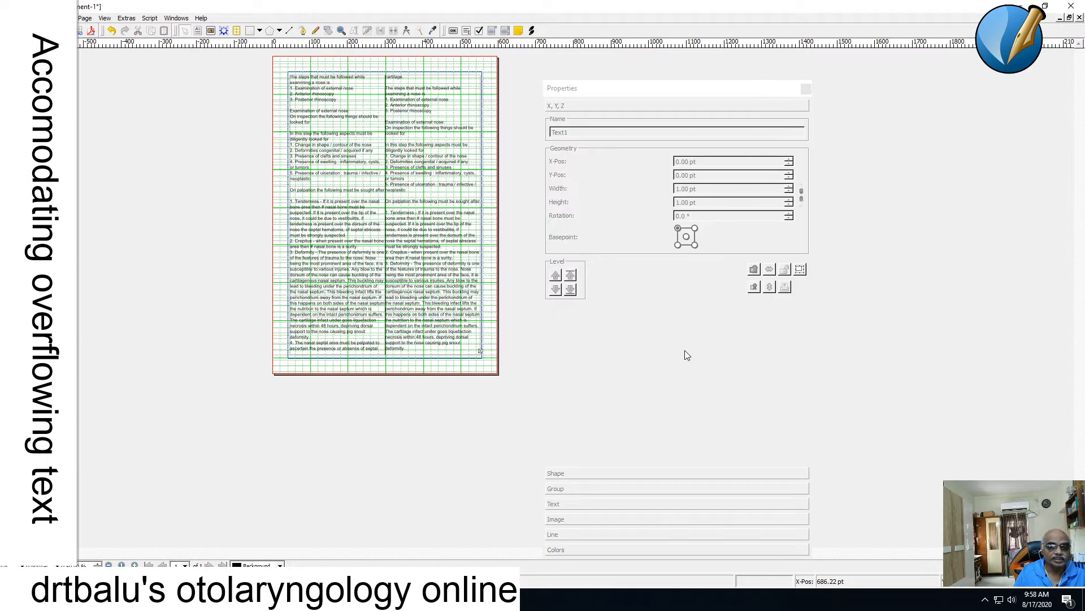
click(462, 347)
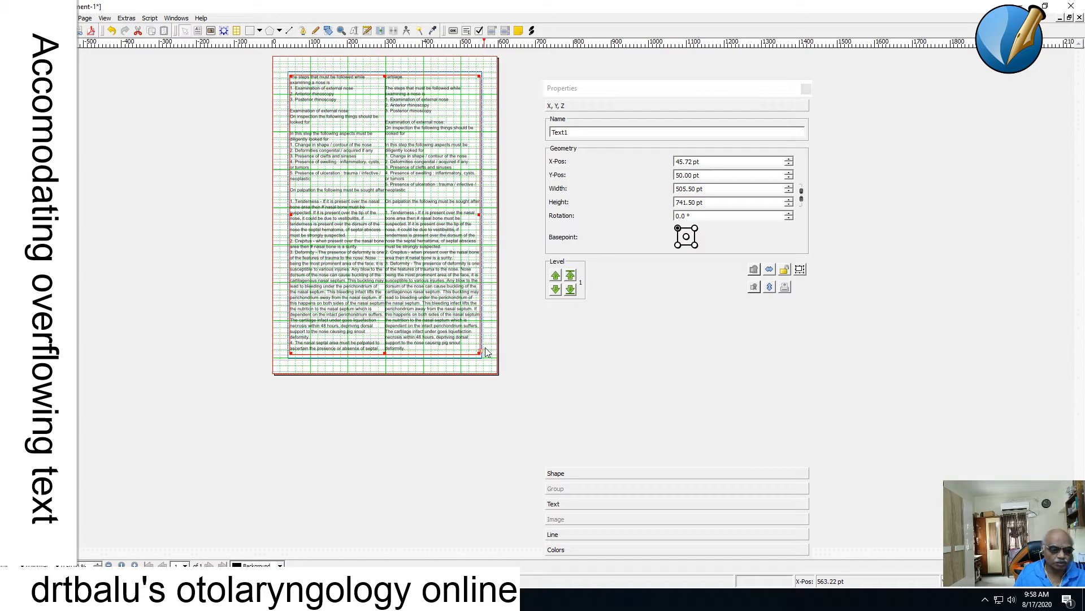
click(806, 91)
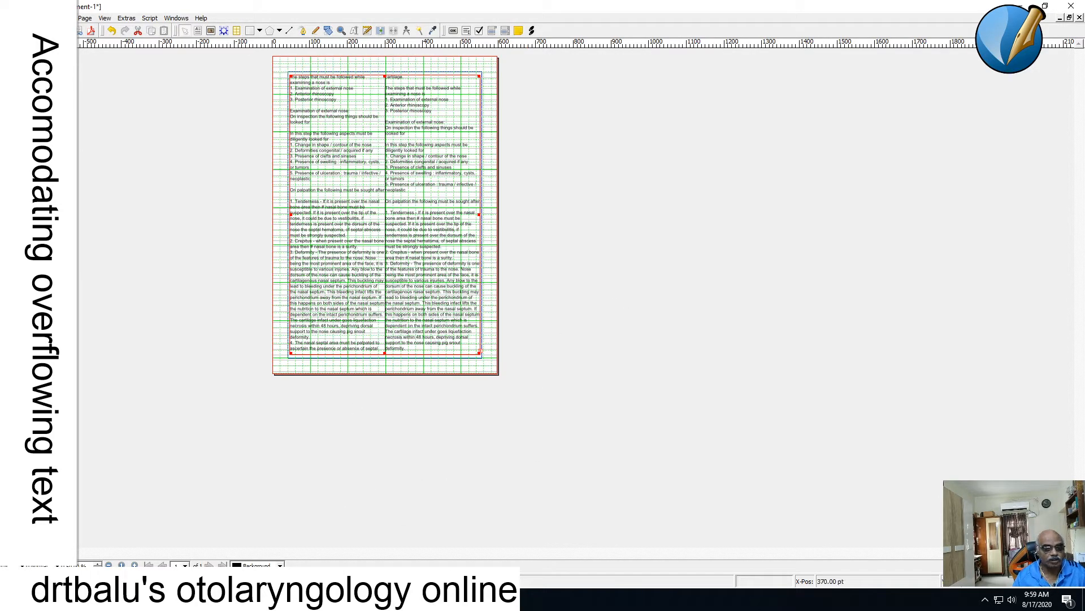
- Insert one A4 portrait page at the end of the document, using the Normal Left and Normal Right master pages
click(122, 564)
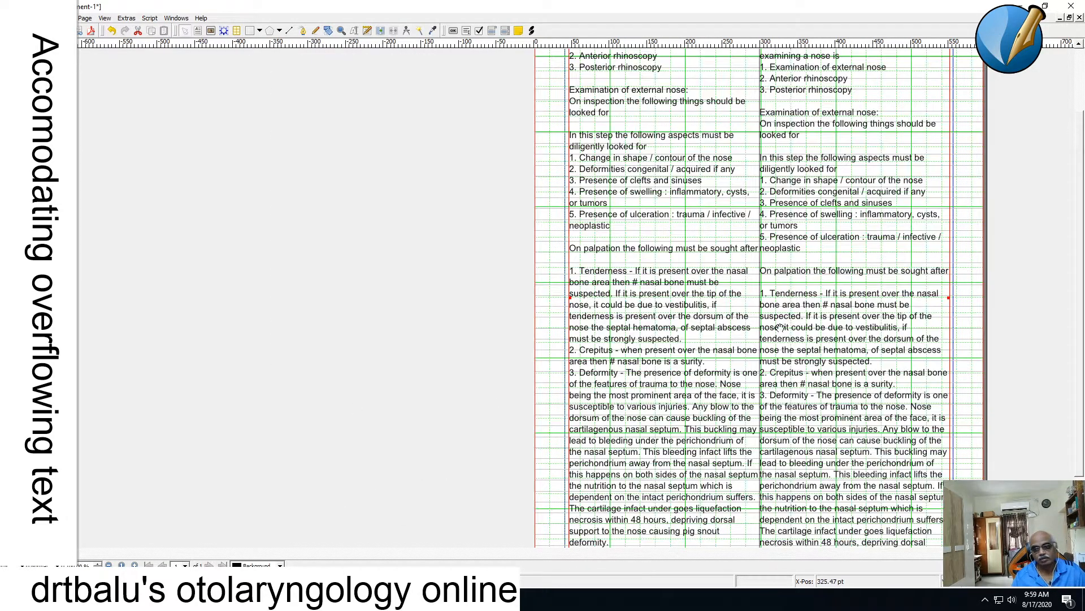
drag(1083, 428, 1083, 489)
click(1032, 475)
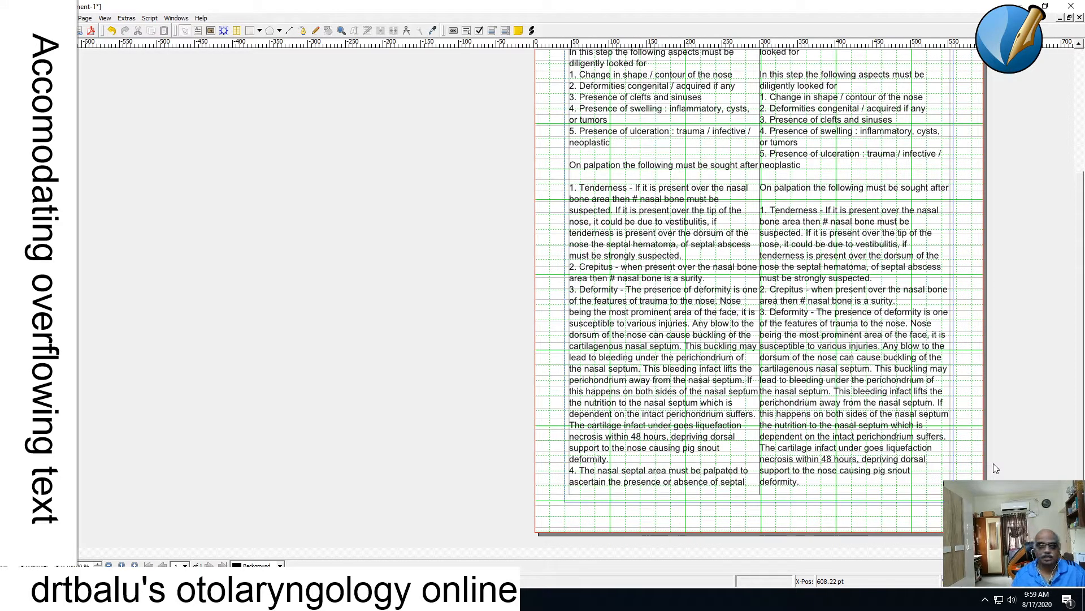
click(85, 18)
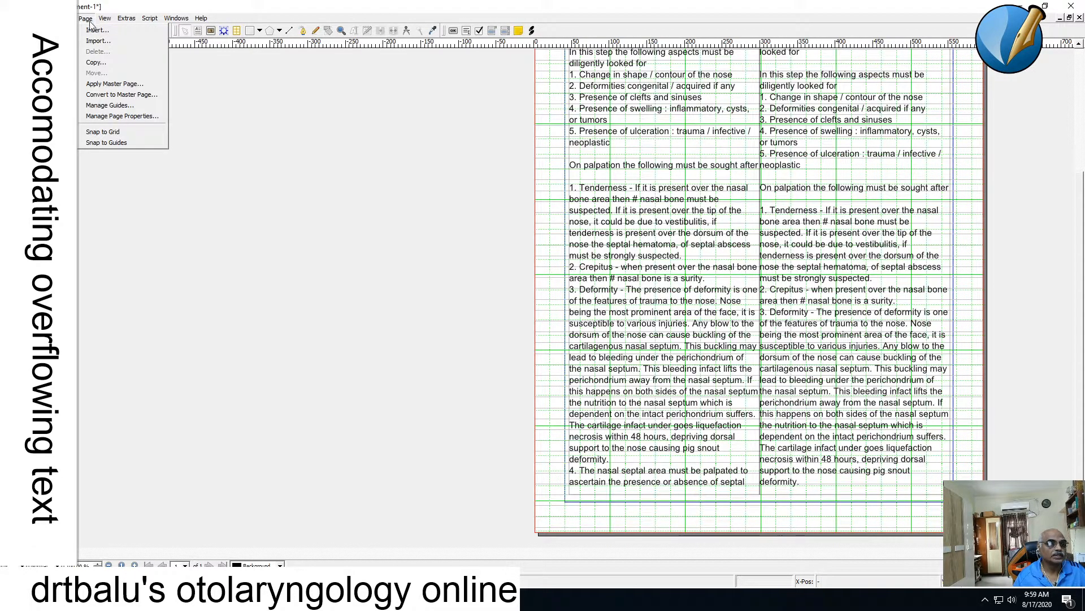
click(93, 30)
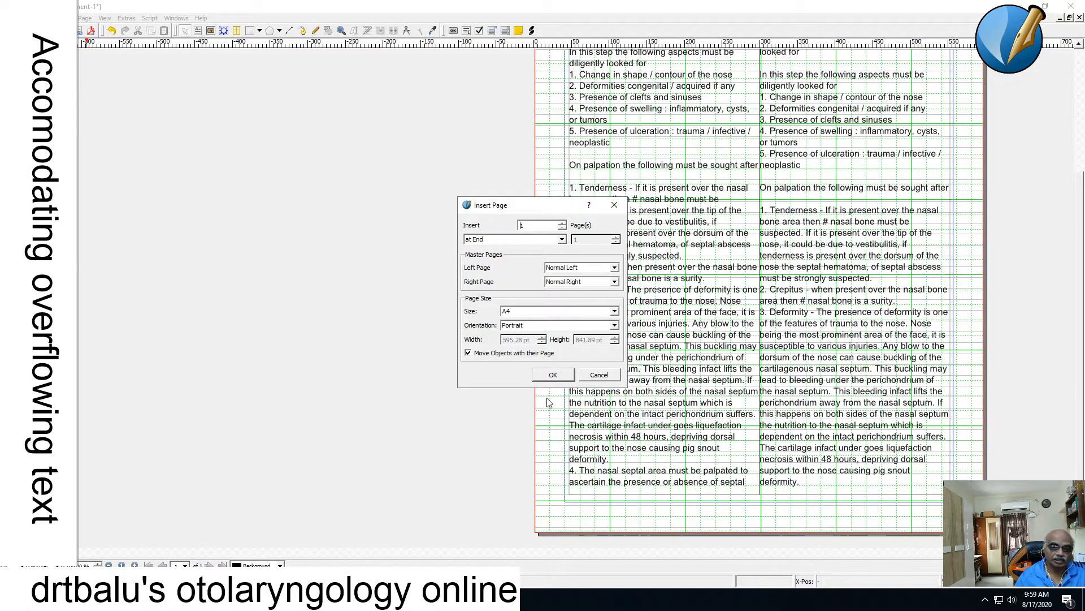
click(552, 374)
- Draw a text frame on the new second page, slightly inside its page margins
drag(1081, 266, 1083, 461)
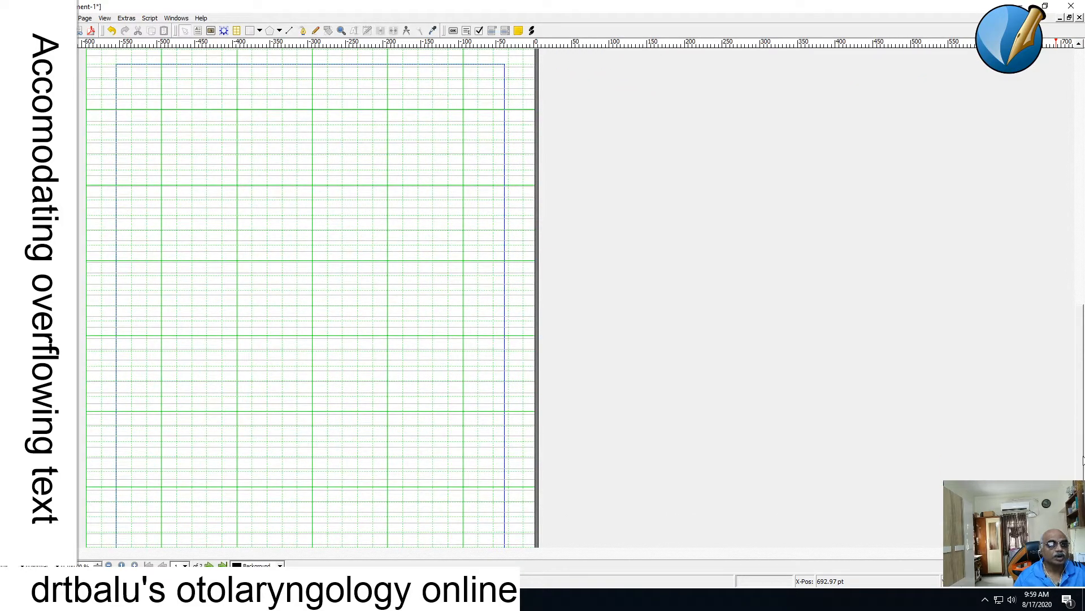
click(65, 18)
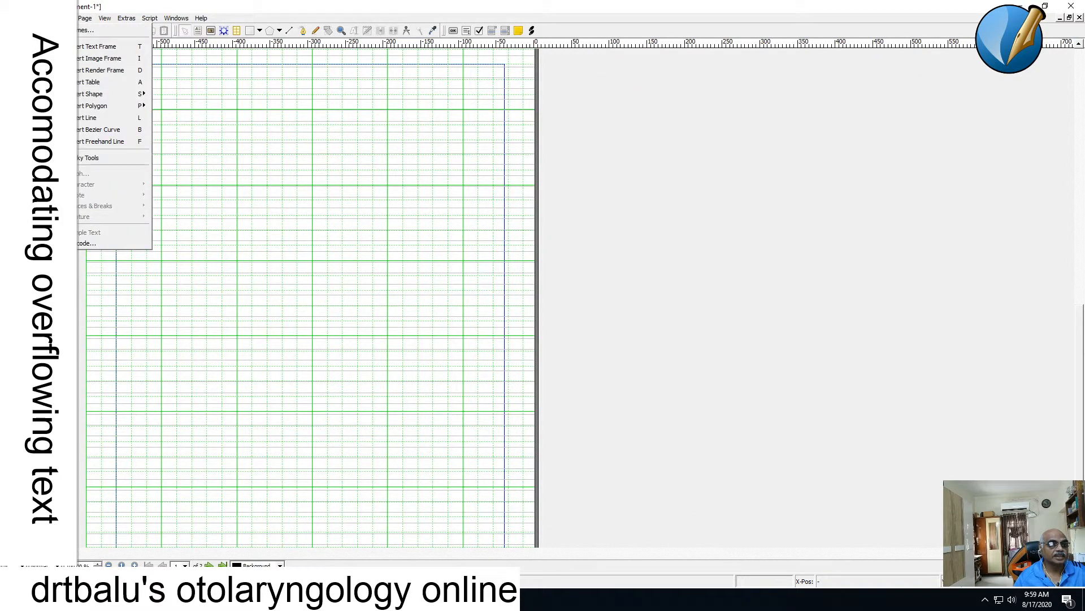
click(79, 47)
drag(134, 84, 488, 522)
- Link the overflowing text frame on the first page to the empty text frame on the second page
drag(1081, 394, 1083, 198)
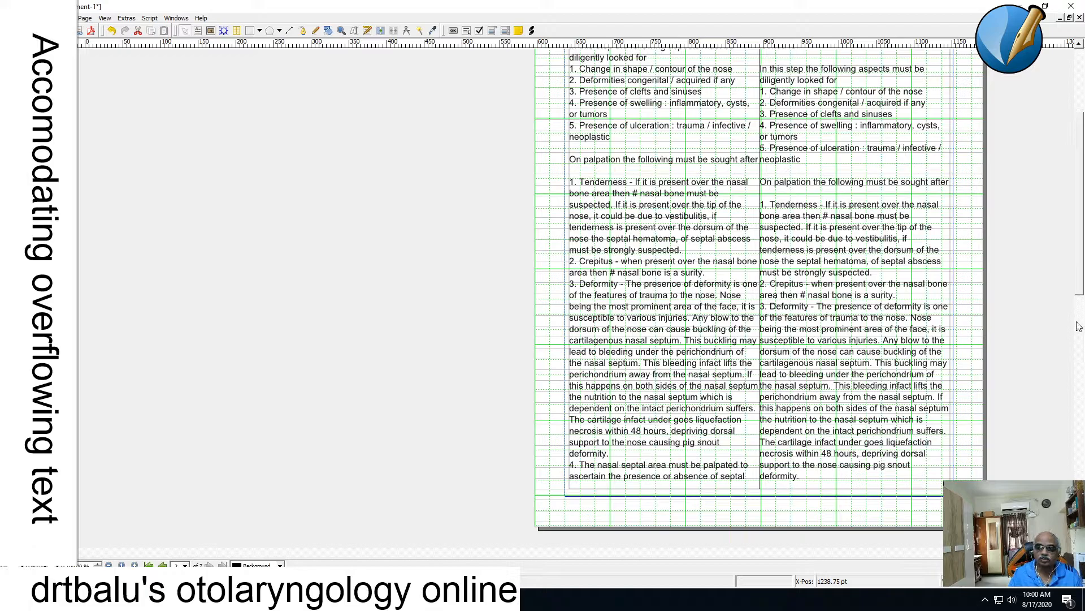
drag(1083, 292, 1080, 339)
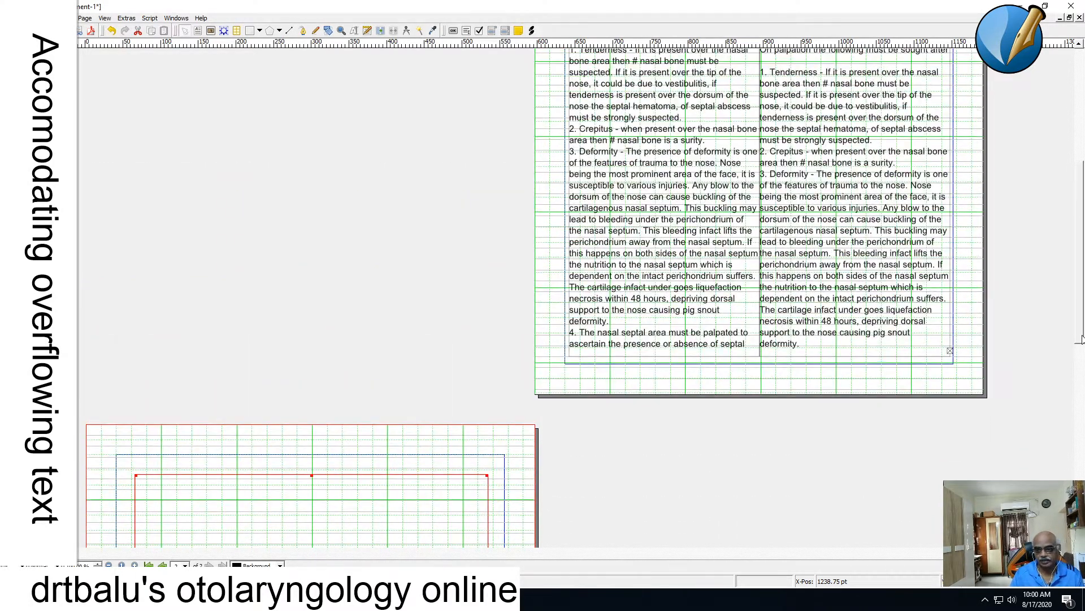
click(892, 313)
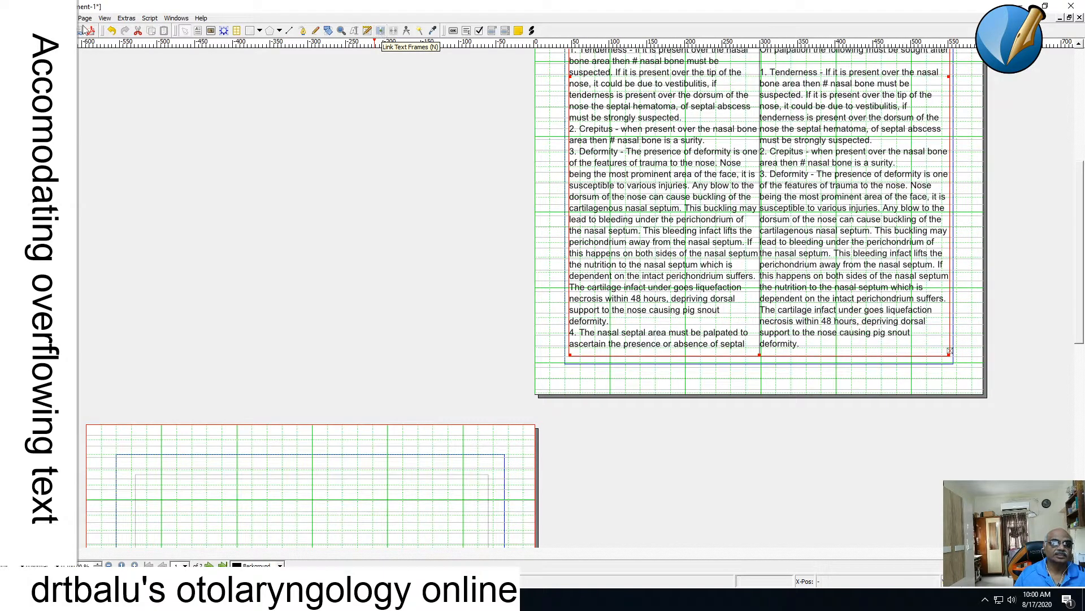
click(381, 32)
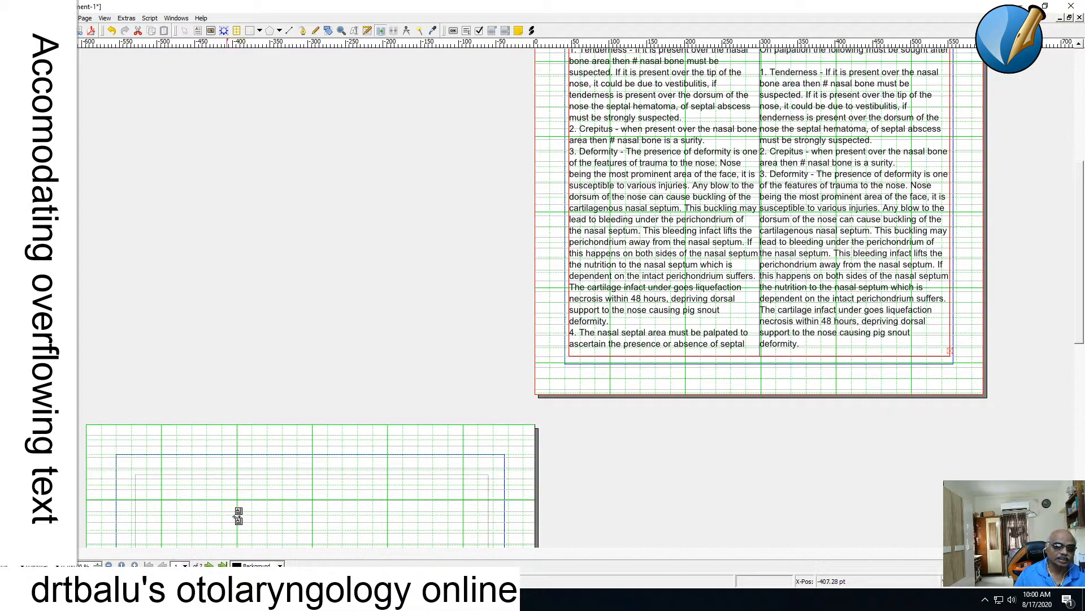
click(195, 523)
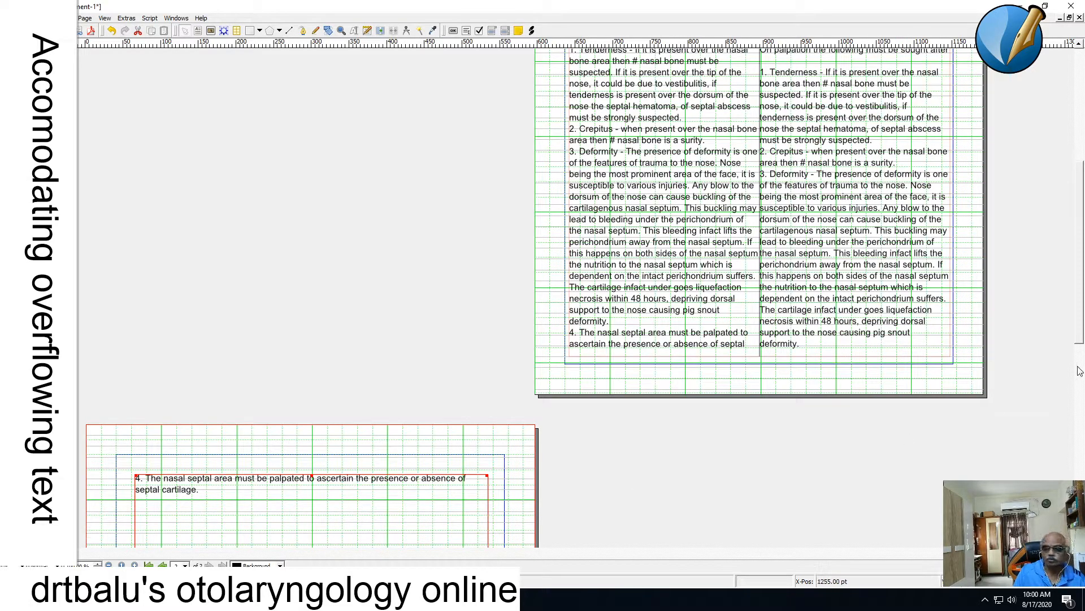
drag(1078, 332, 1075, 371)
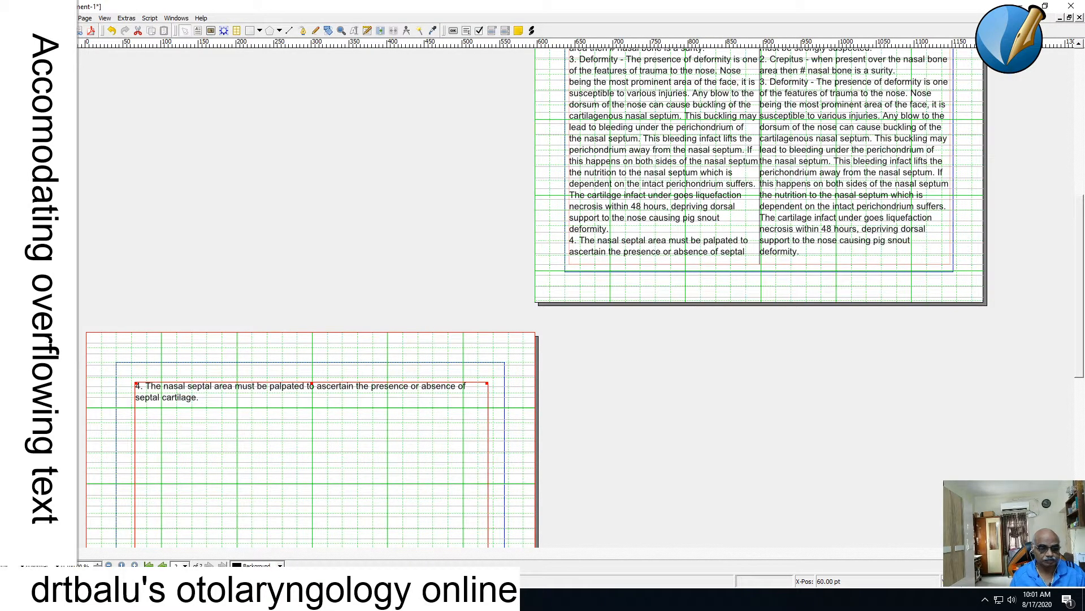
click(181, 599)
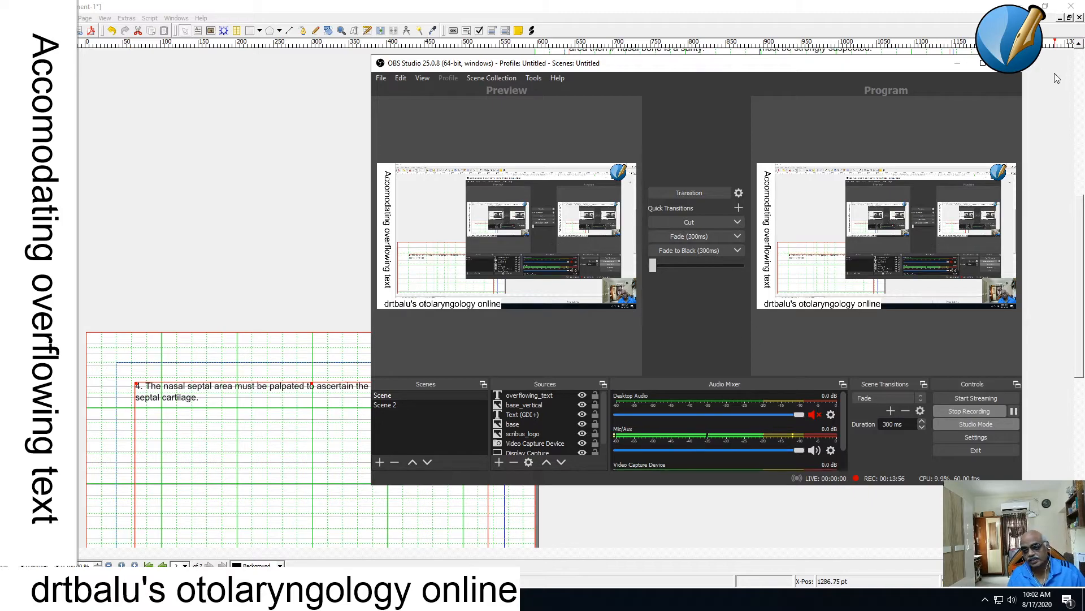
click(957, 63)
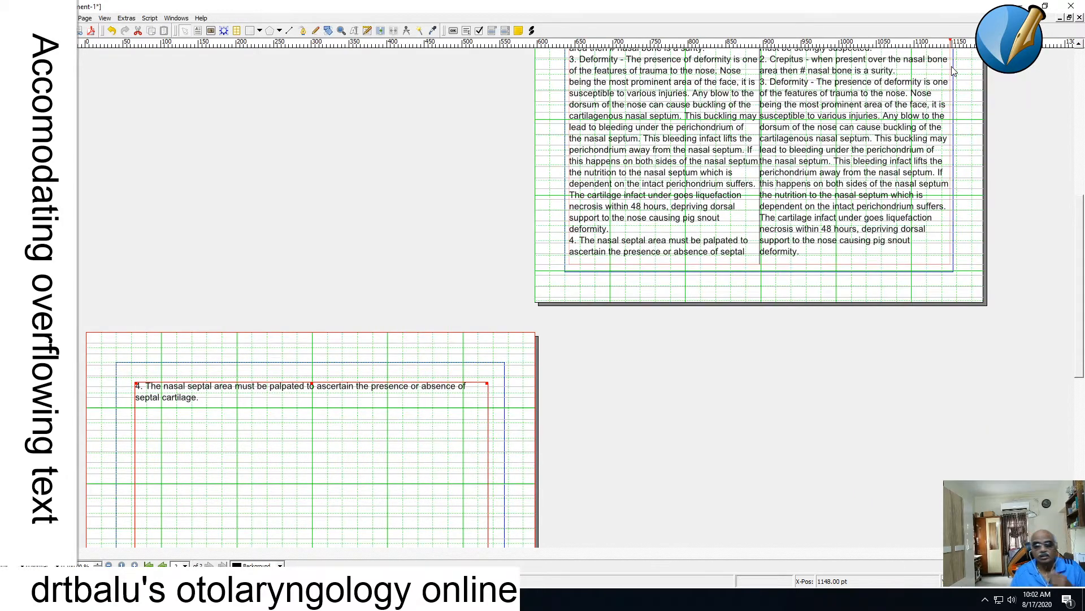
click(181, 599)
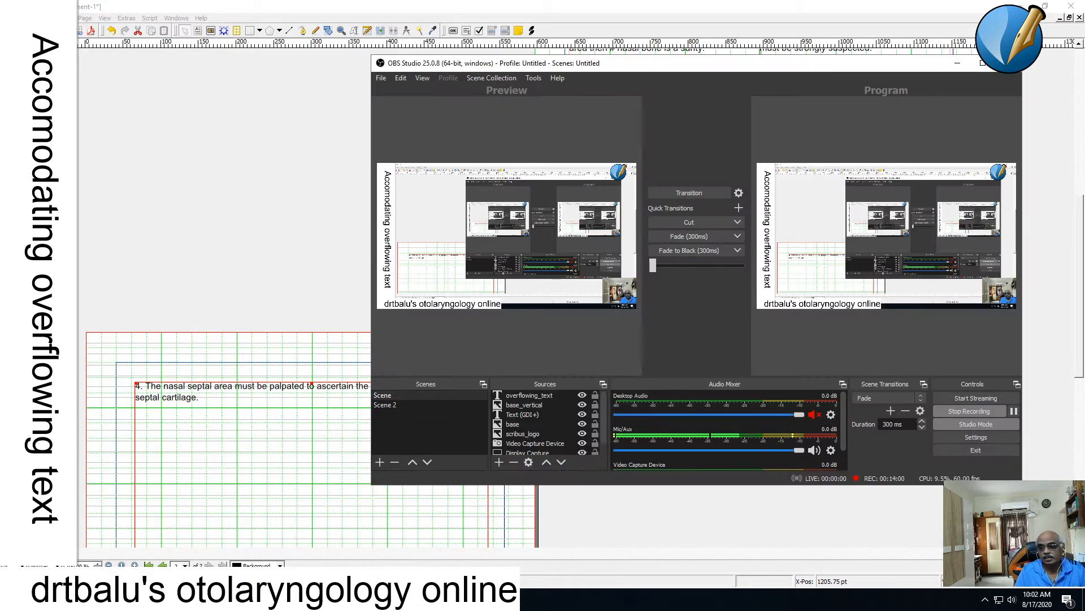
click(959, 63)
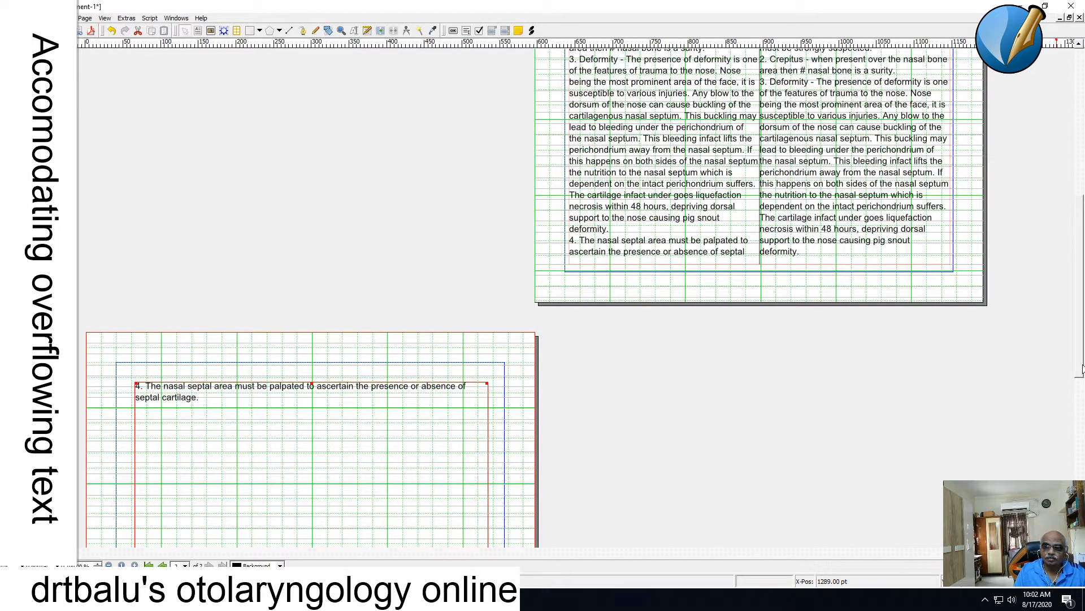
mouse_move(1081, 369)
mouse_down()
mouse_move(1081, 226)
mouse_move(1081, 359)
mouse_up()
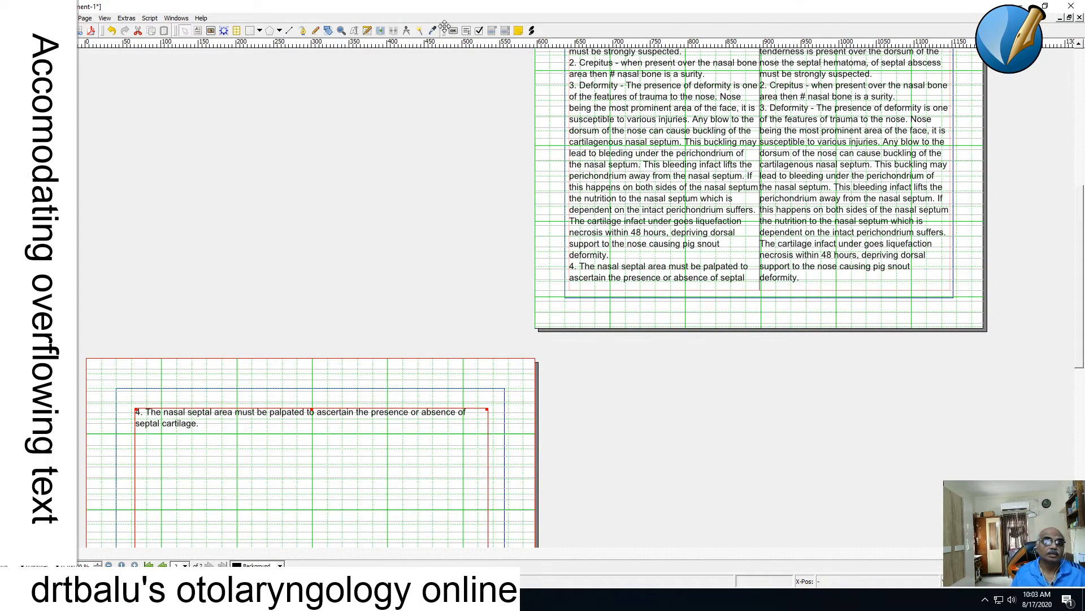
click(382, 33)
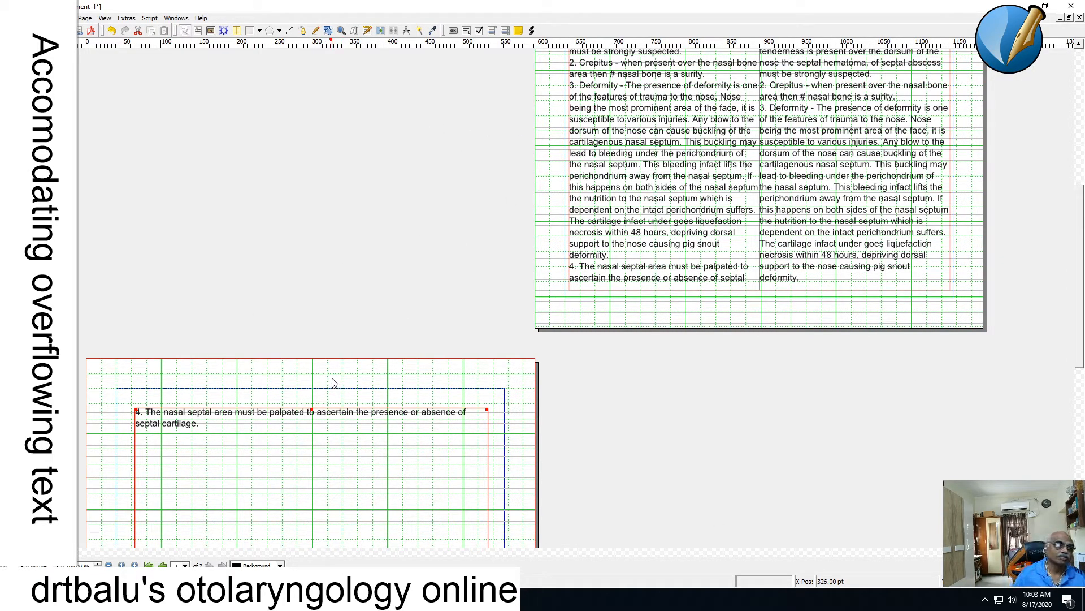
- Create a new double-sided A4 portrait document with 5 pages and one-column automatic text frames
click(8, 18)
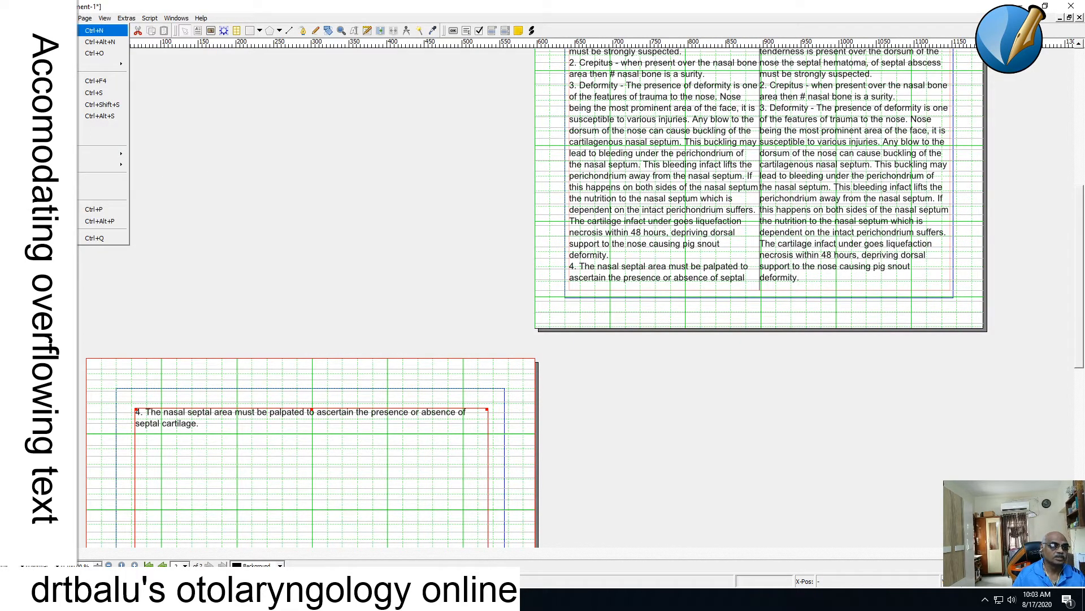
click(94, 30)
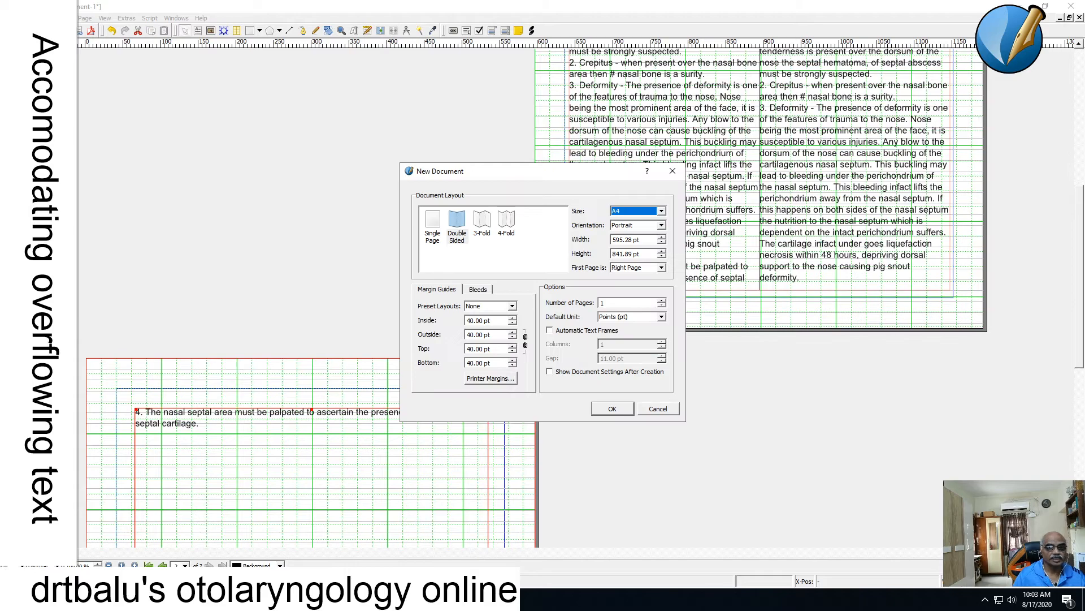
click(662, 300)
click(662, 300)
click(662, 300)
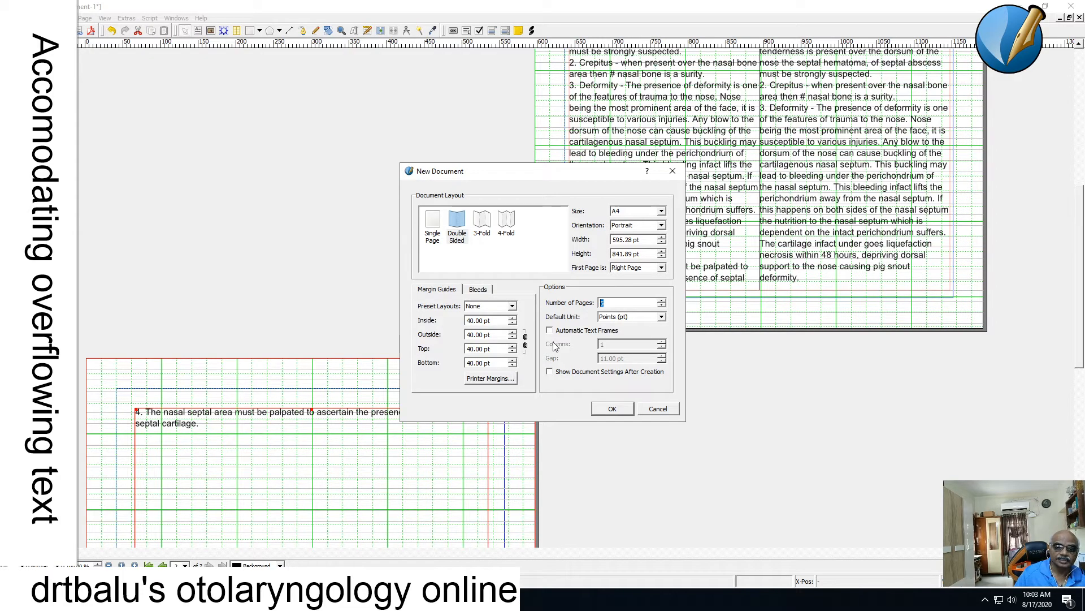
click(550, 330)
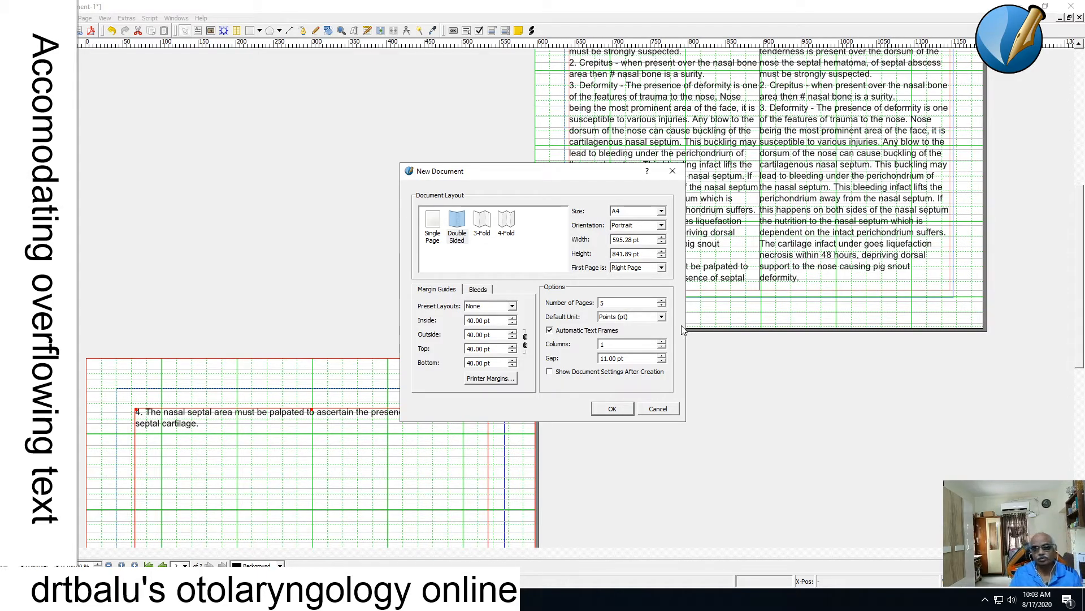
click(603, 409)
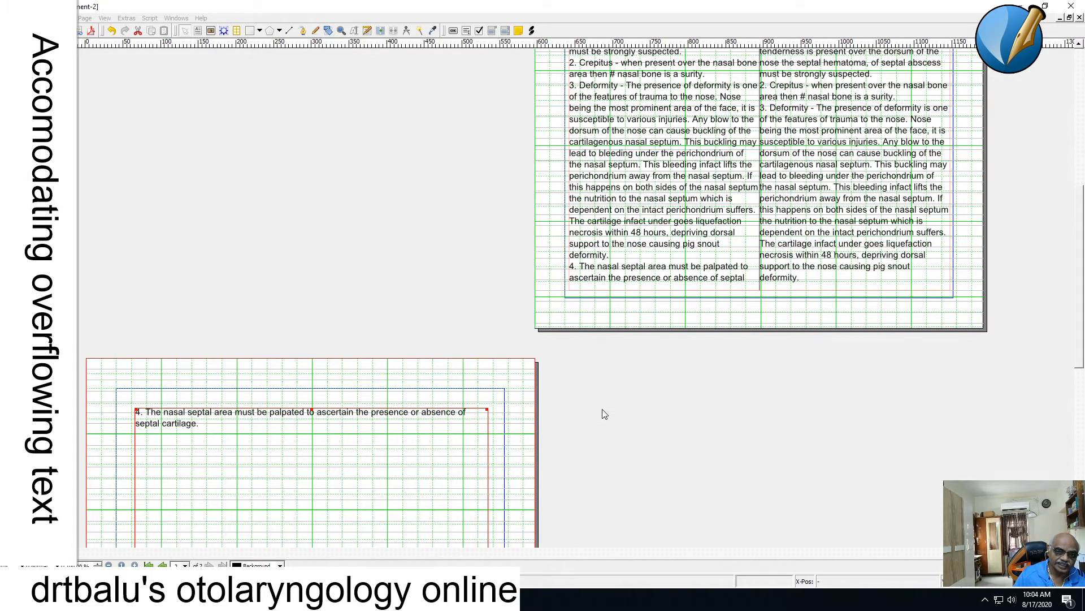
- Import the text of sample.txt into the automatic text frame on the new document's first page
drag(1081, 137, 1068, 111)
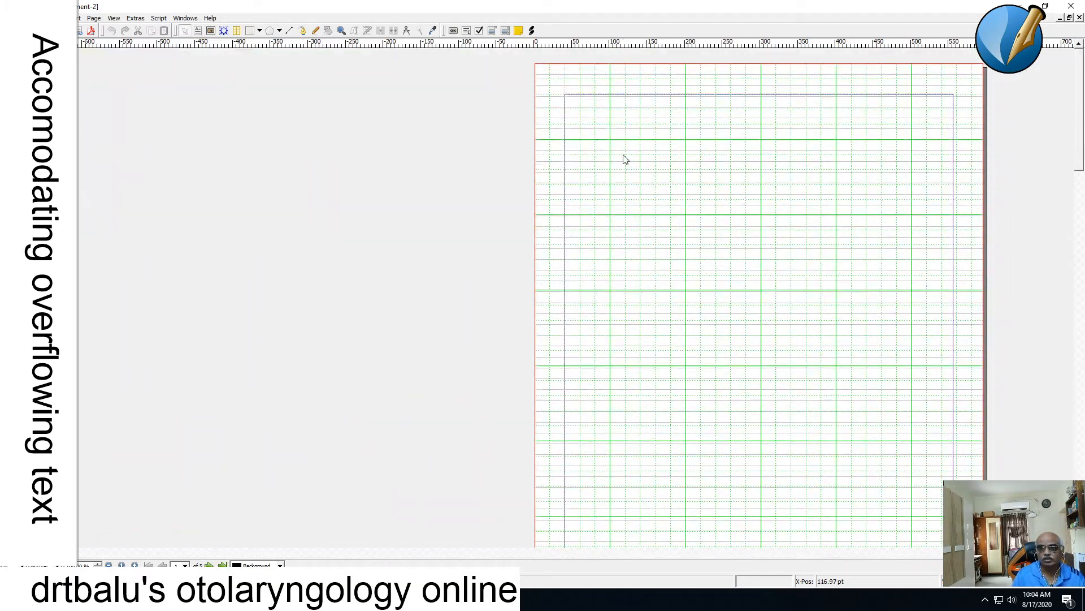
right_click(658, 158)
click(686, 176)
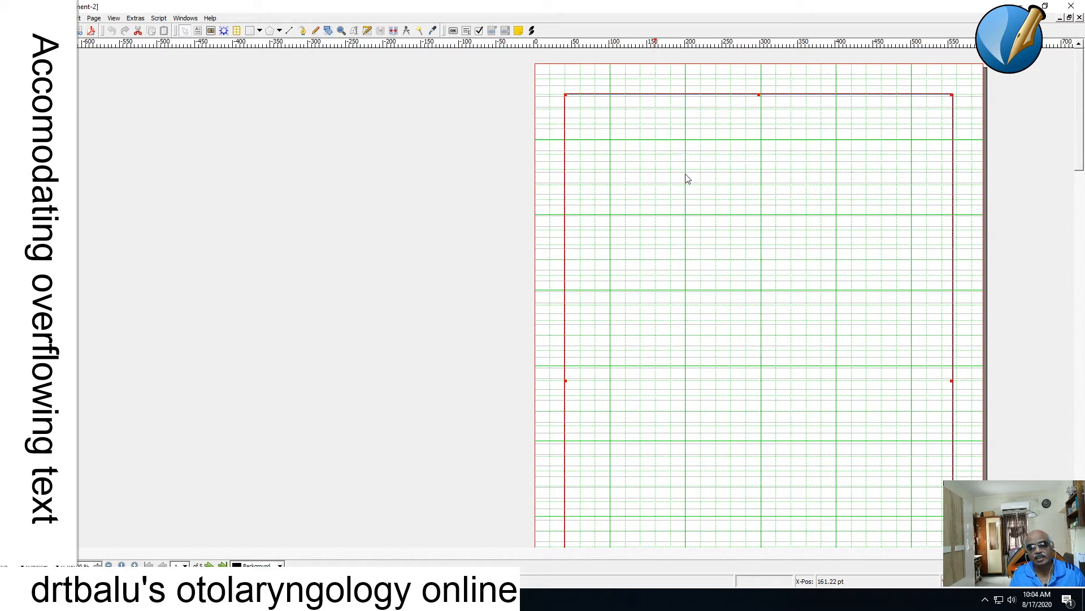
click(485, 283)
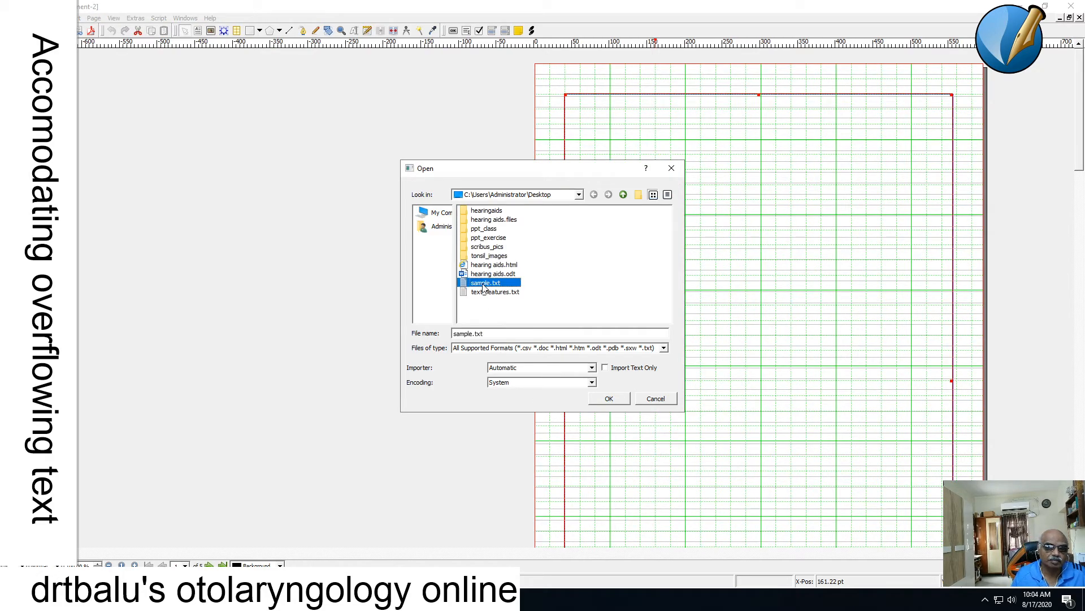
click(609, 399)
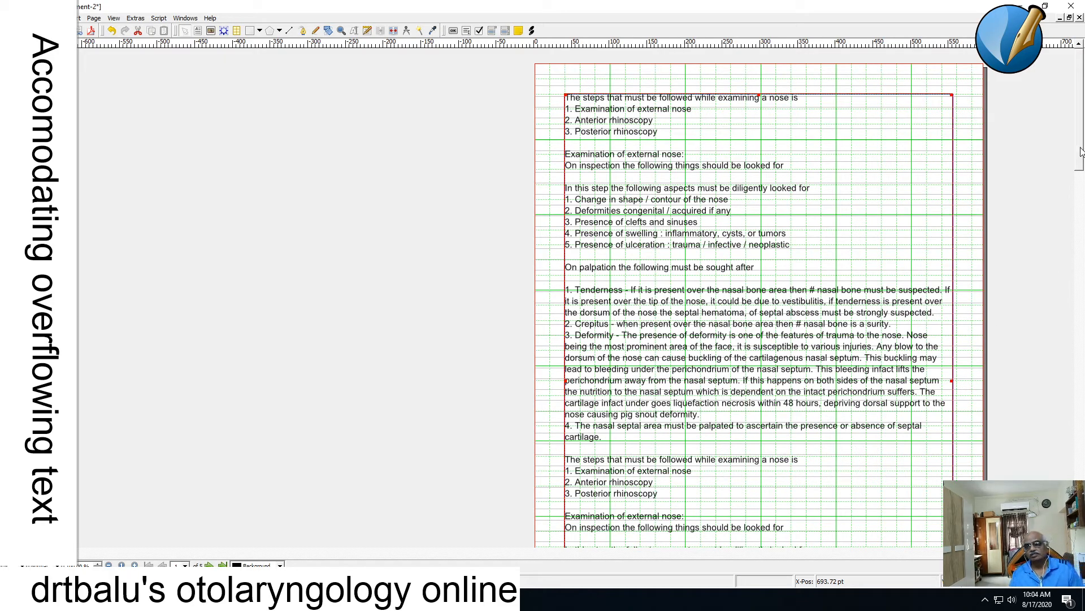
- Check how the imported text runs from the first page's frame into the automatic frames on the following pages
scroll(534, 339, down, 5)
drag(1082, 274, 1083, 303)
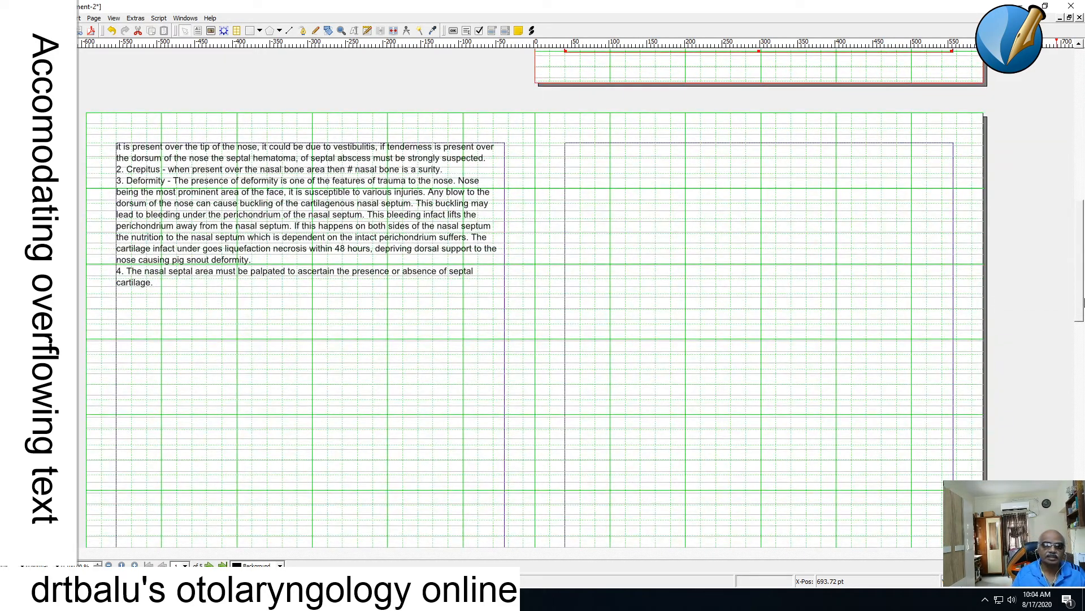
drag(1080, 249, 1079, 292)
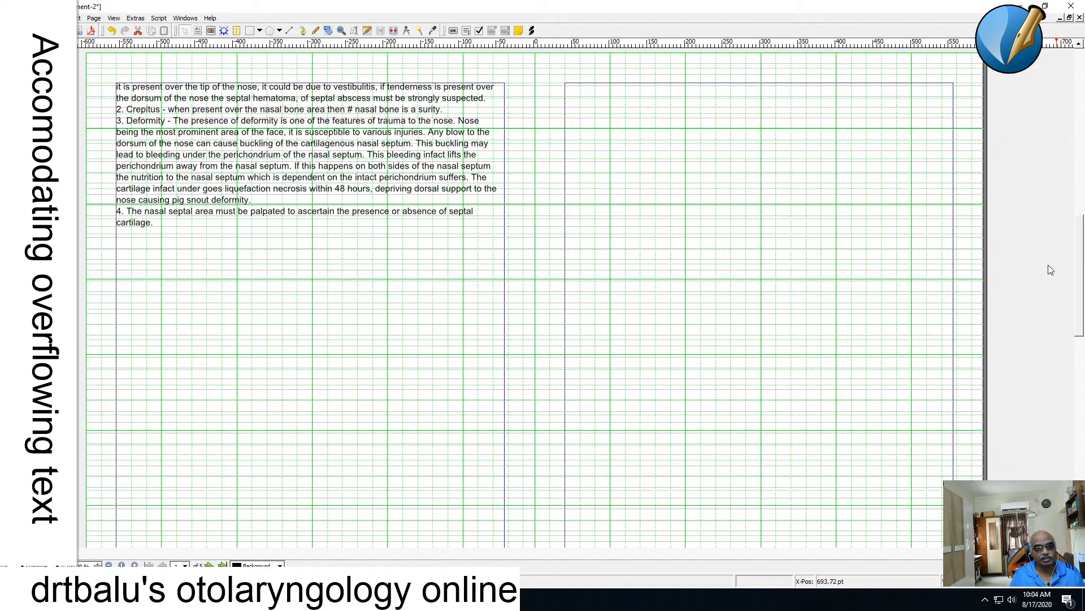
scroll(1048, 265, down, 1)
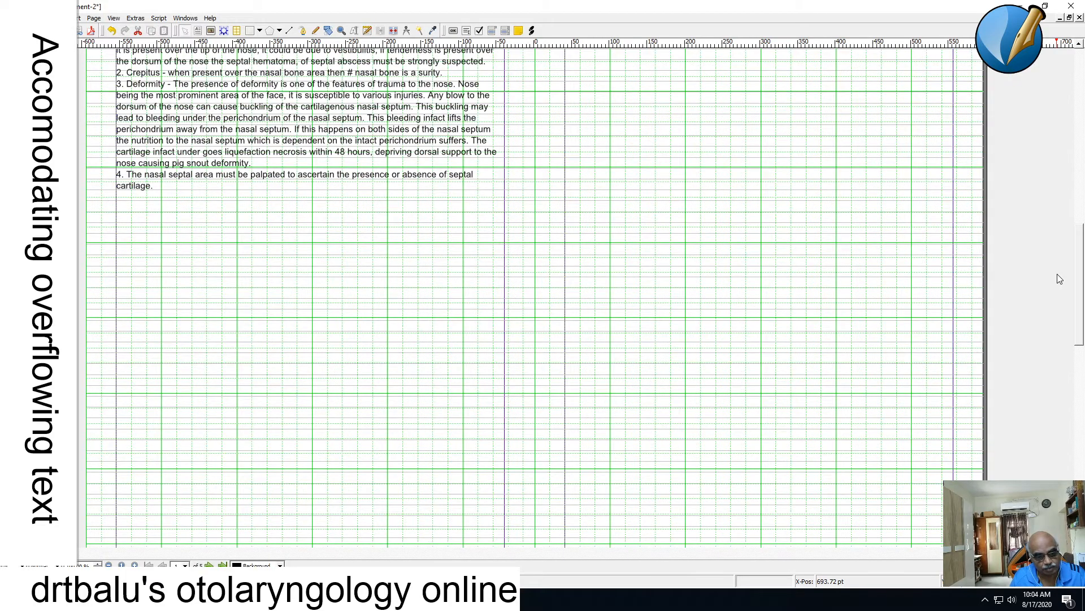
drag(1077, 278, 1076, 139)
scroll(1061, 215, down, 10)
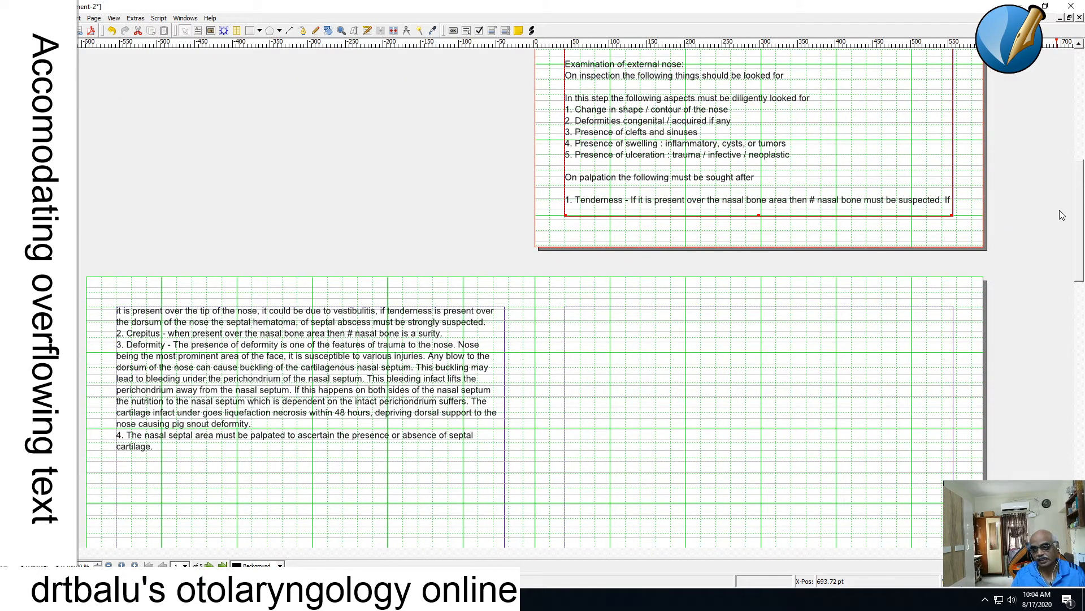
drag(1079, 215, 1081, 111)
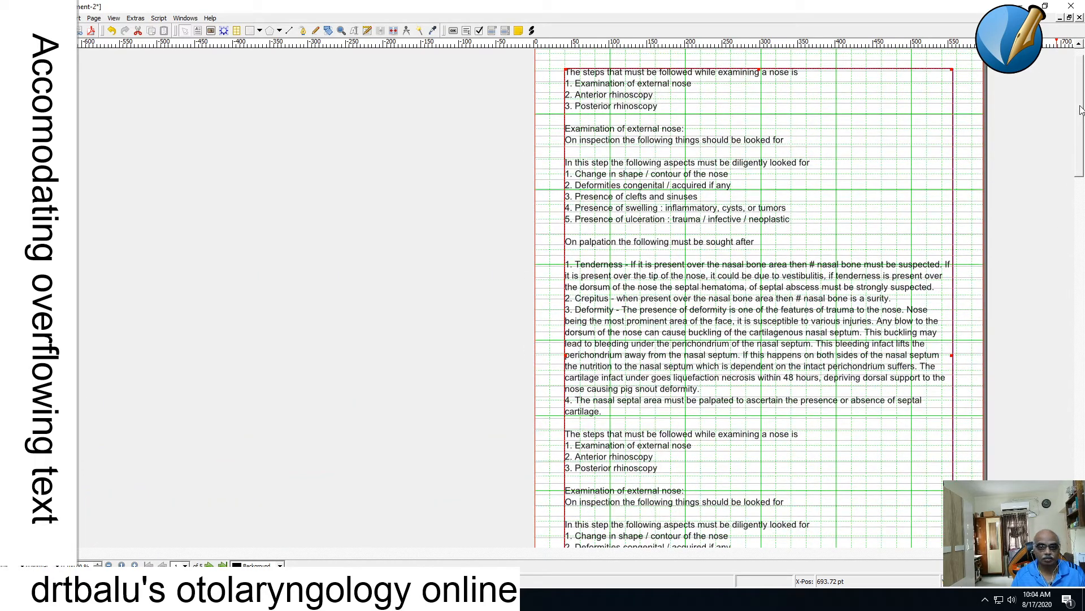